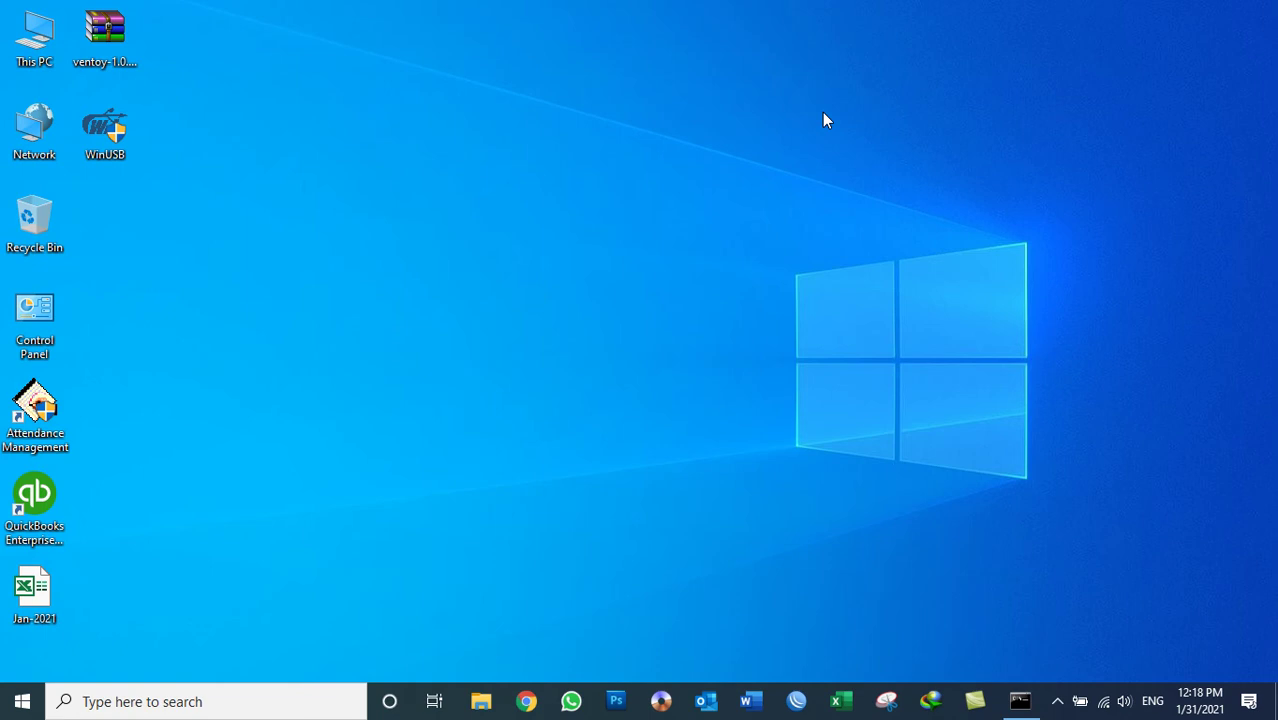
right_click(563, 101)
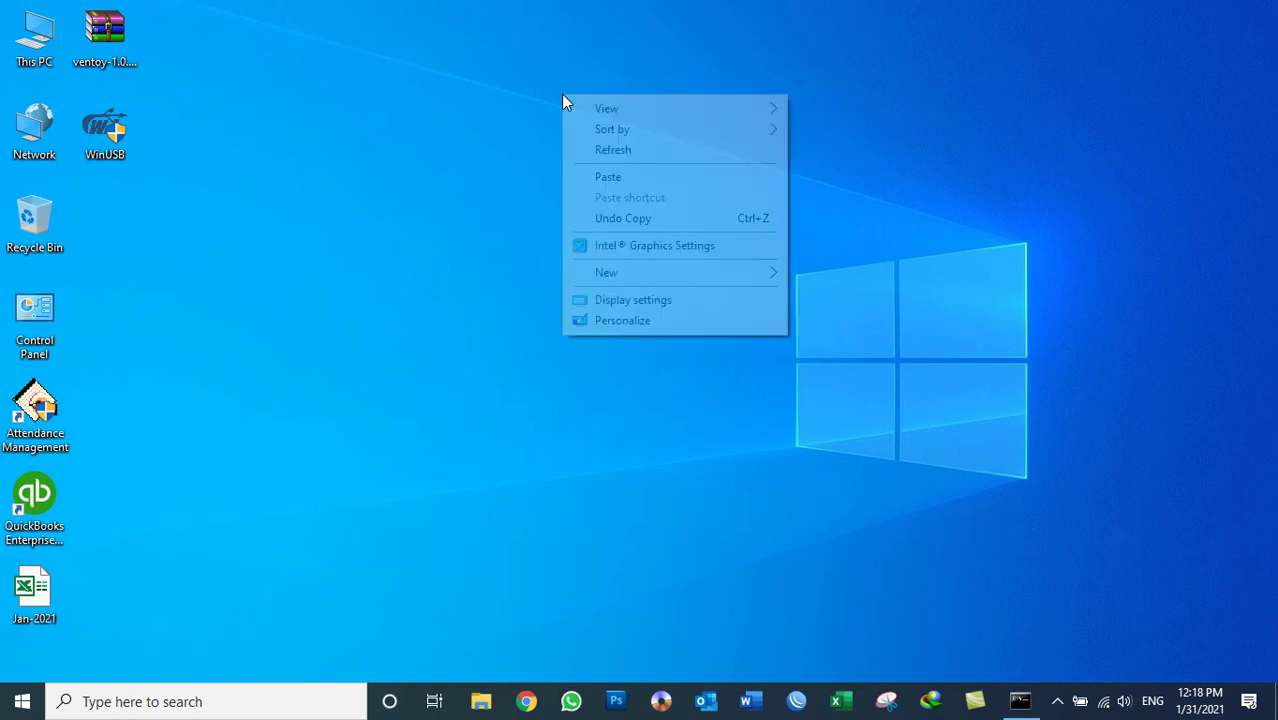
left_click(605, 152)
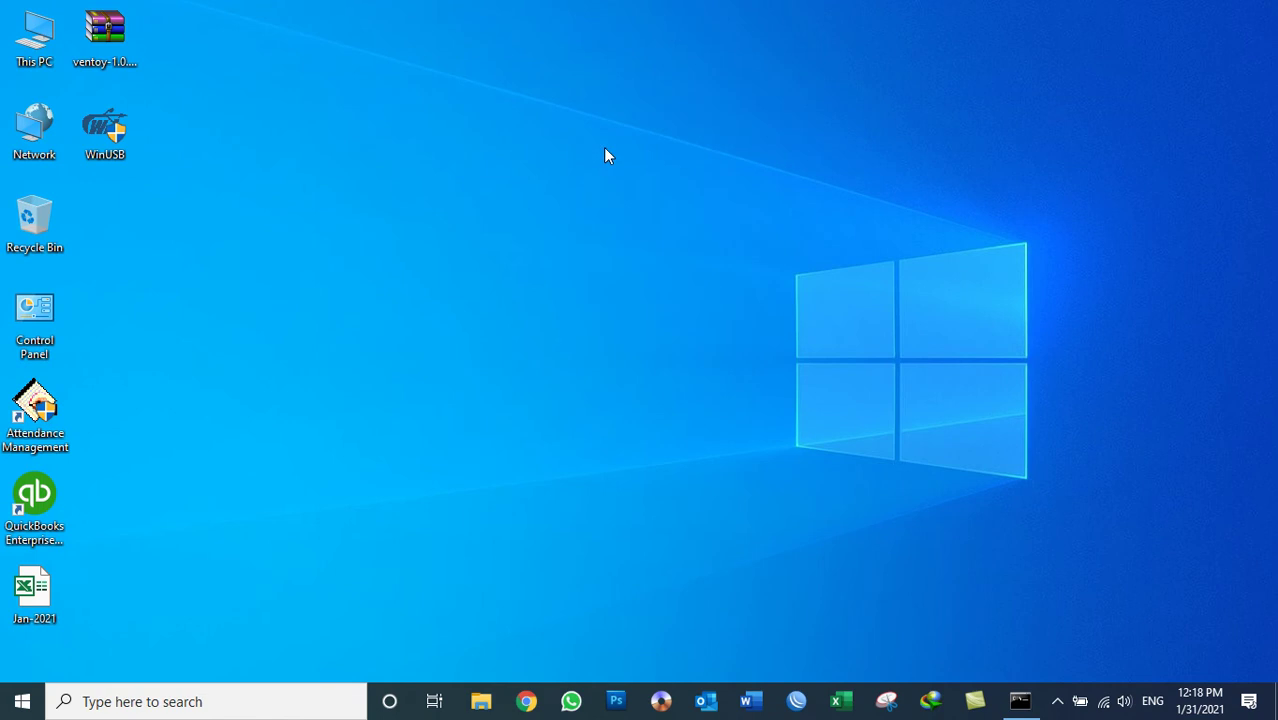
right_click(541, 114)
left_click(589, 174)
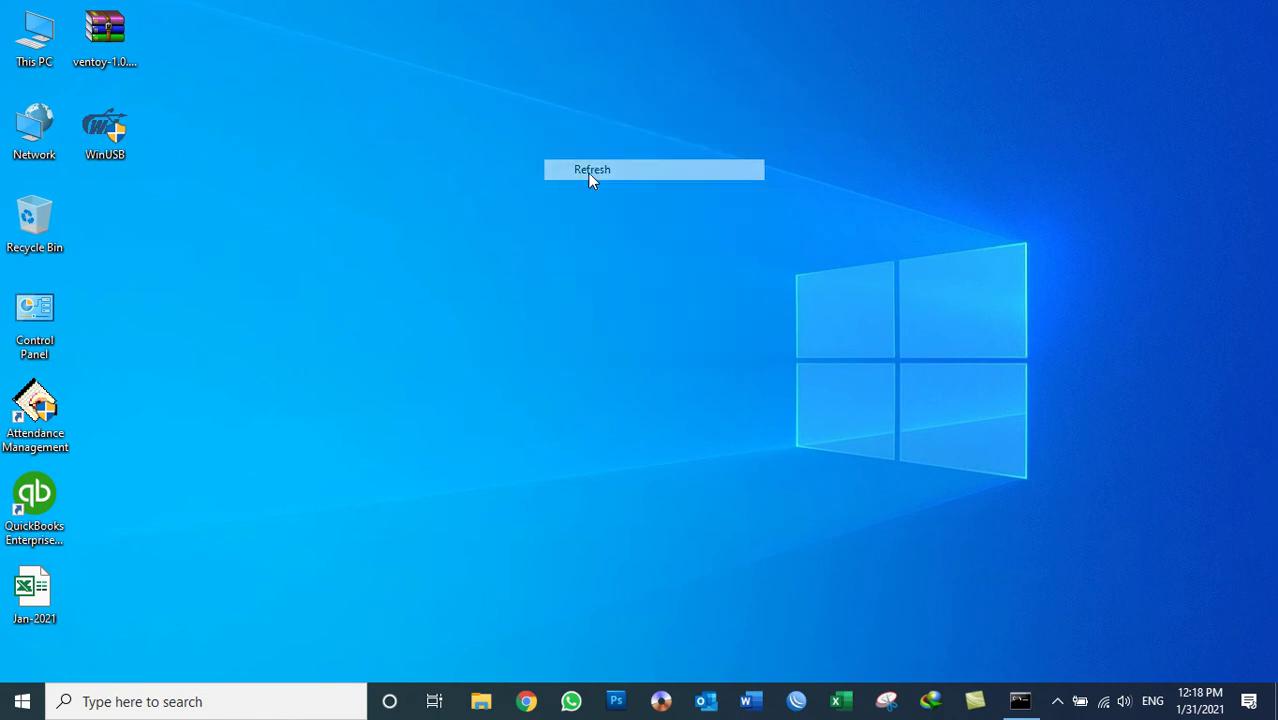
left_click(120, 62)
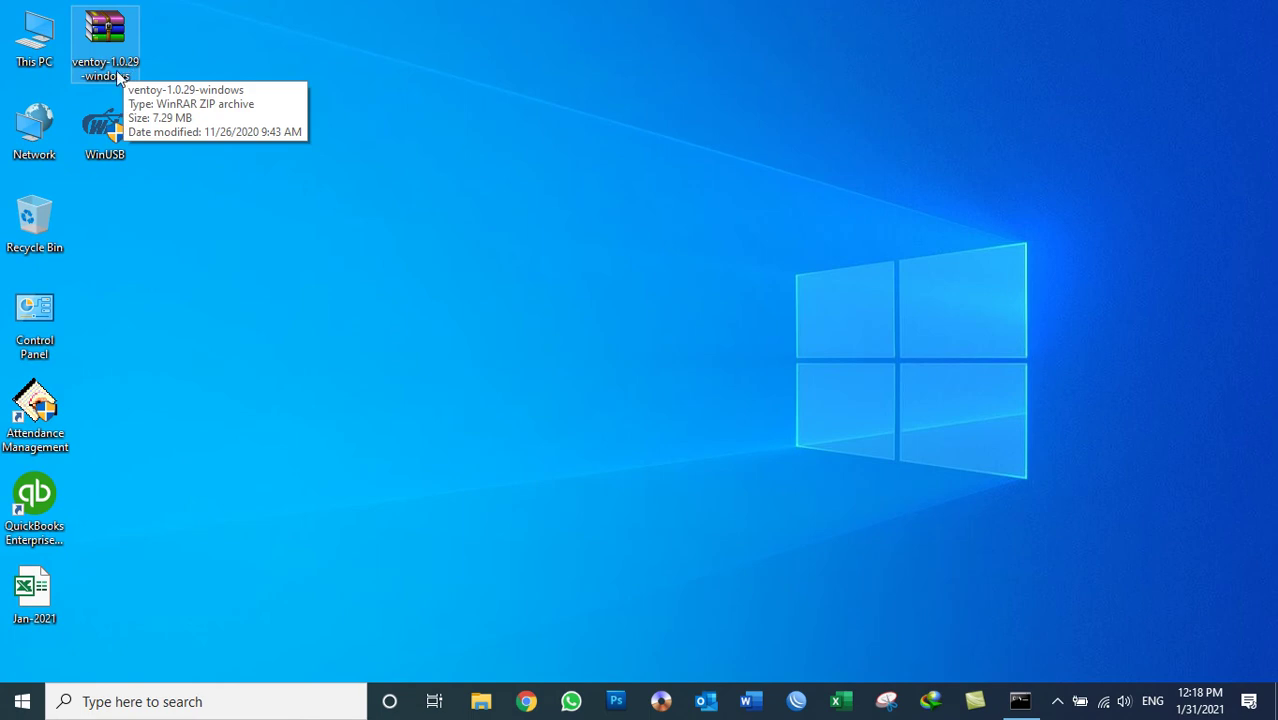
left_click(100, 152)
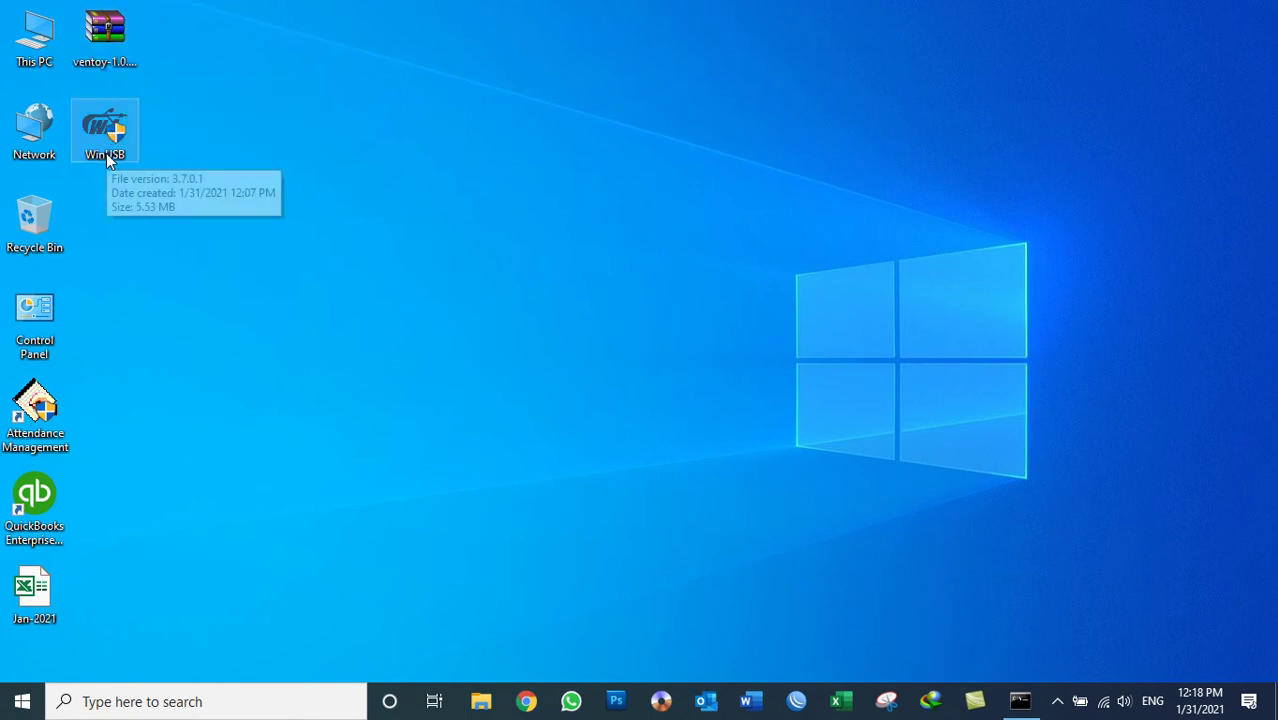
left_click_drag(209, 2, 97, 158)
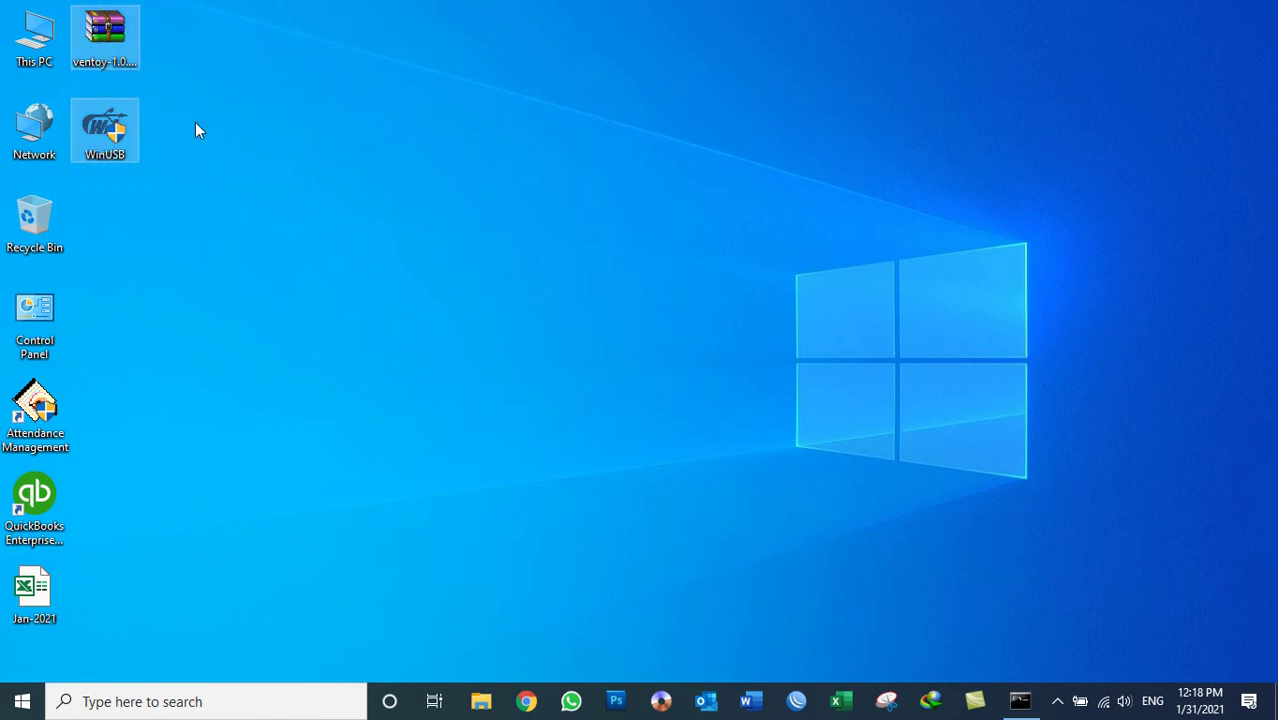
right_click(233, 127)
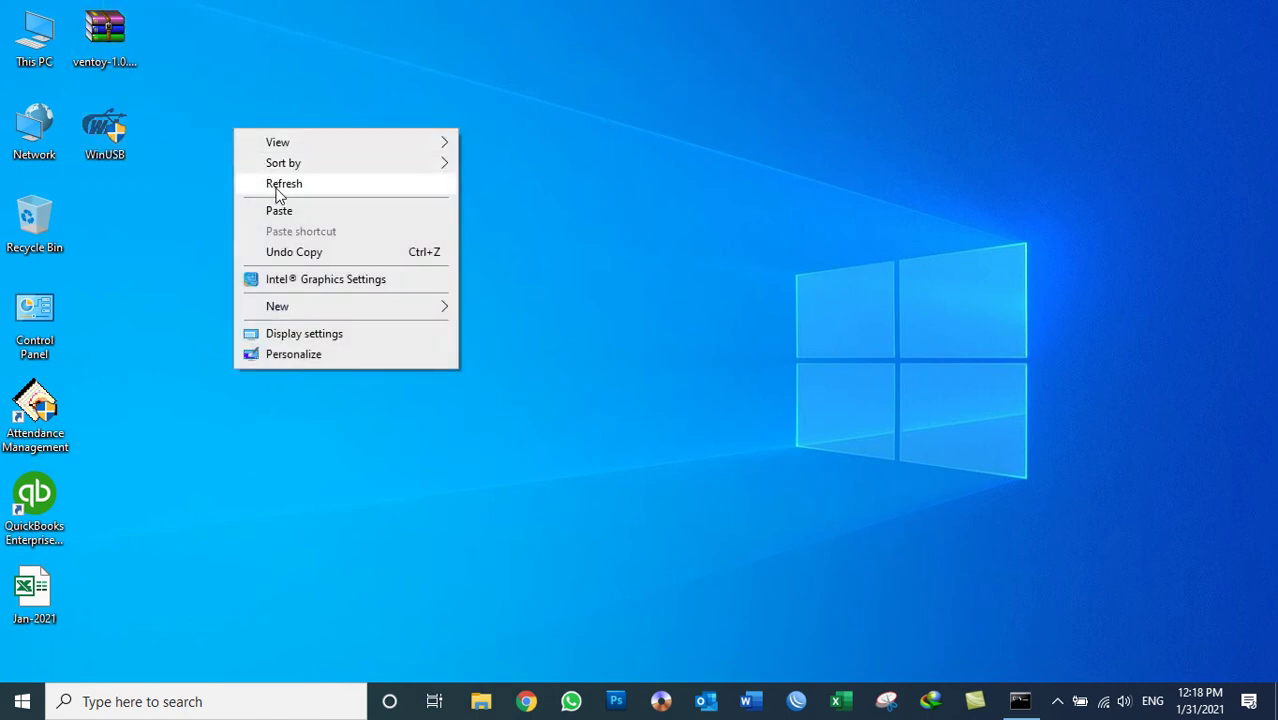
left_click(280, 186)
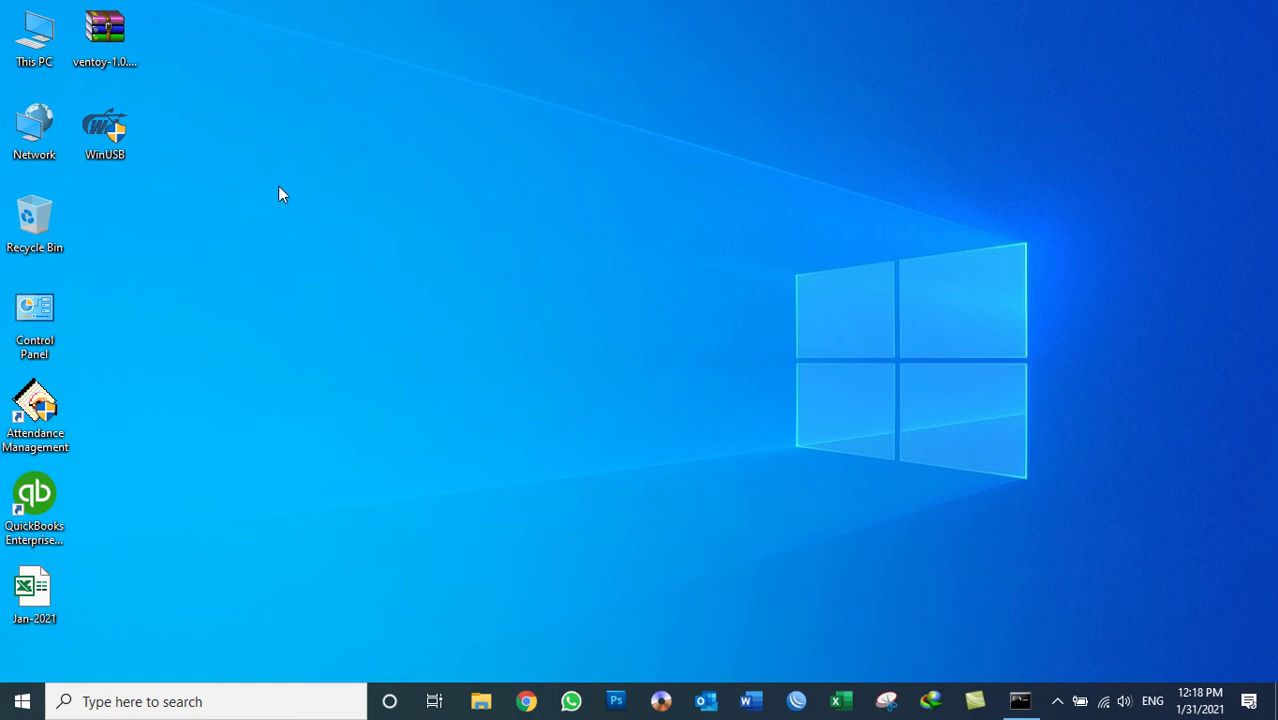
right_click(312, 124)
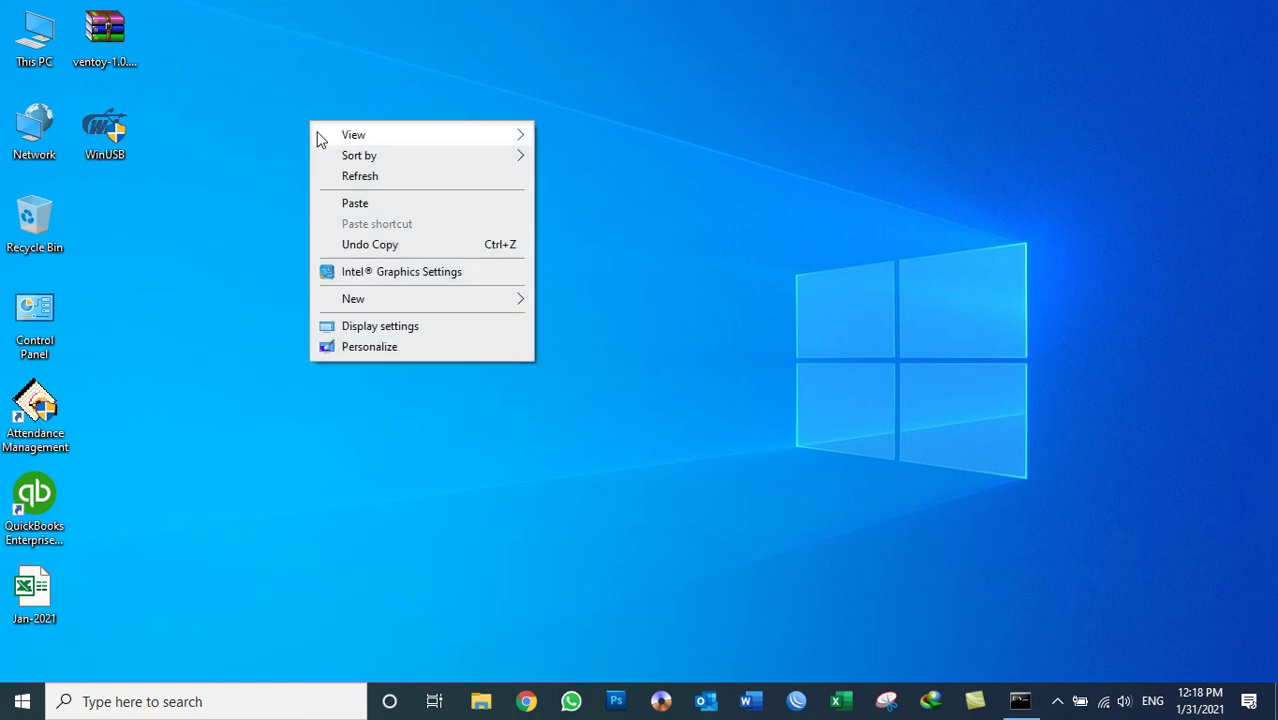
left_click(340, 177)
left_click(103, 32)
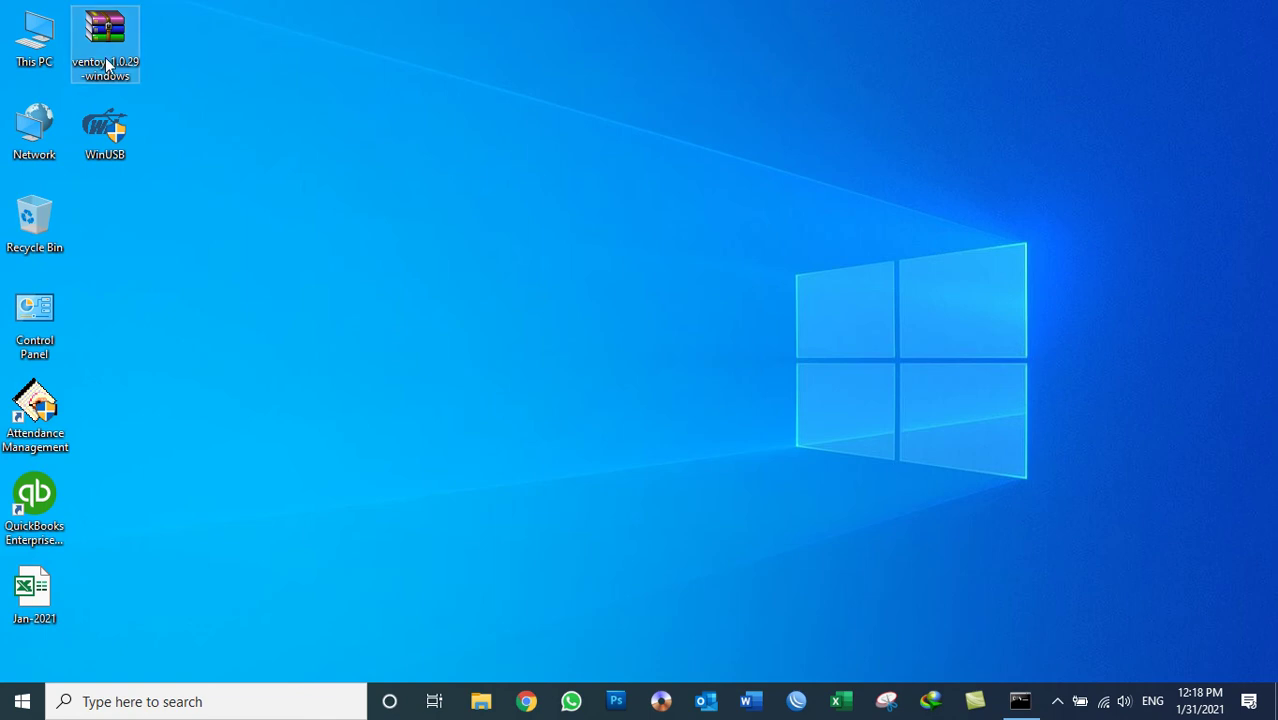
mouse_move(128, 83)
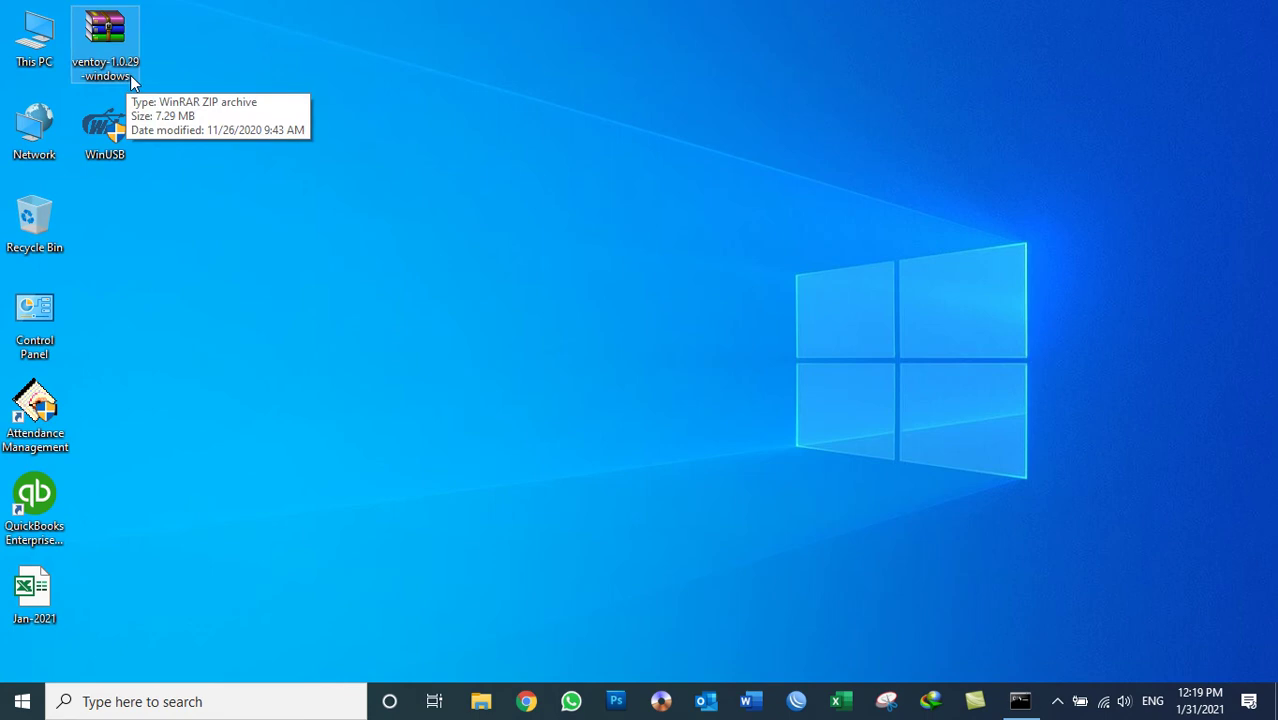
right_click(405, 108)
left_click(450, 161)
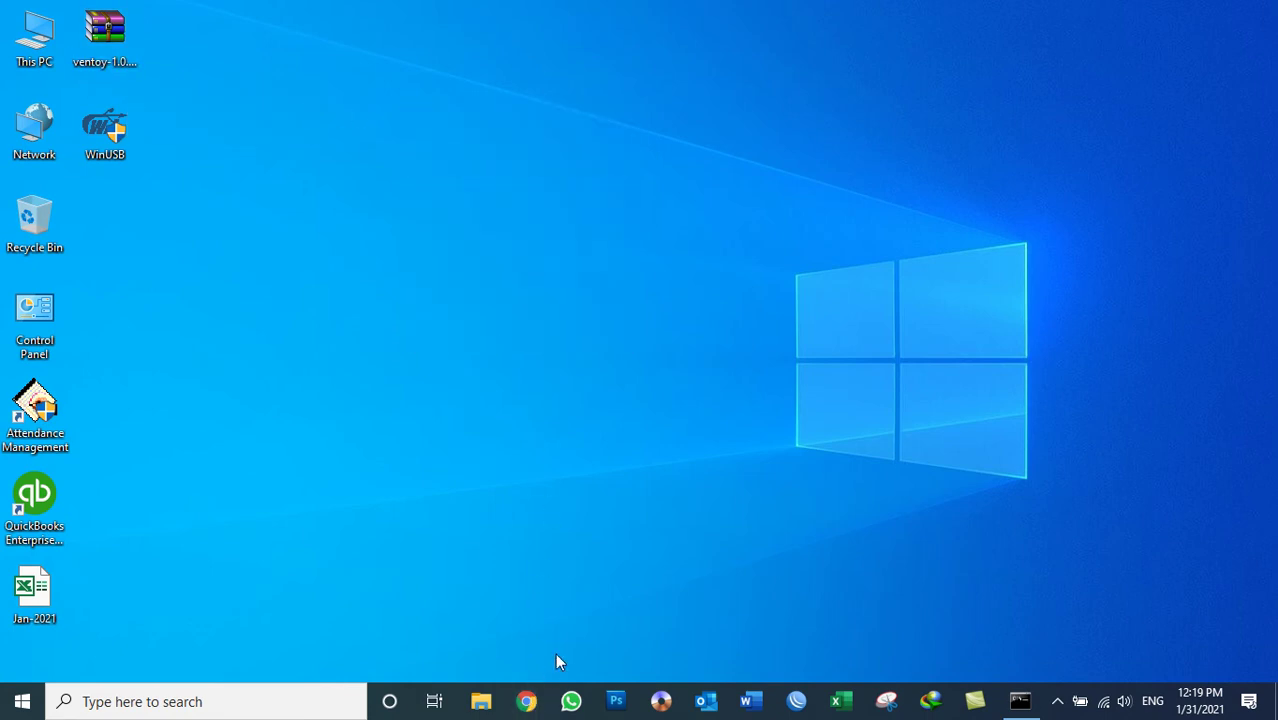
Switch to Chrome, open ventoy.net and go to the site's Downloads page
left_click(527, 700)
left_click(351, 51)
type("ventoy.net")
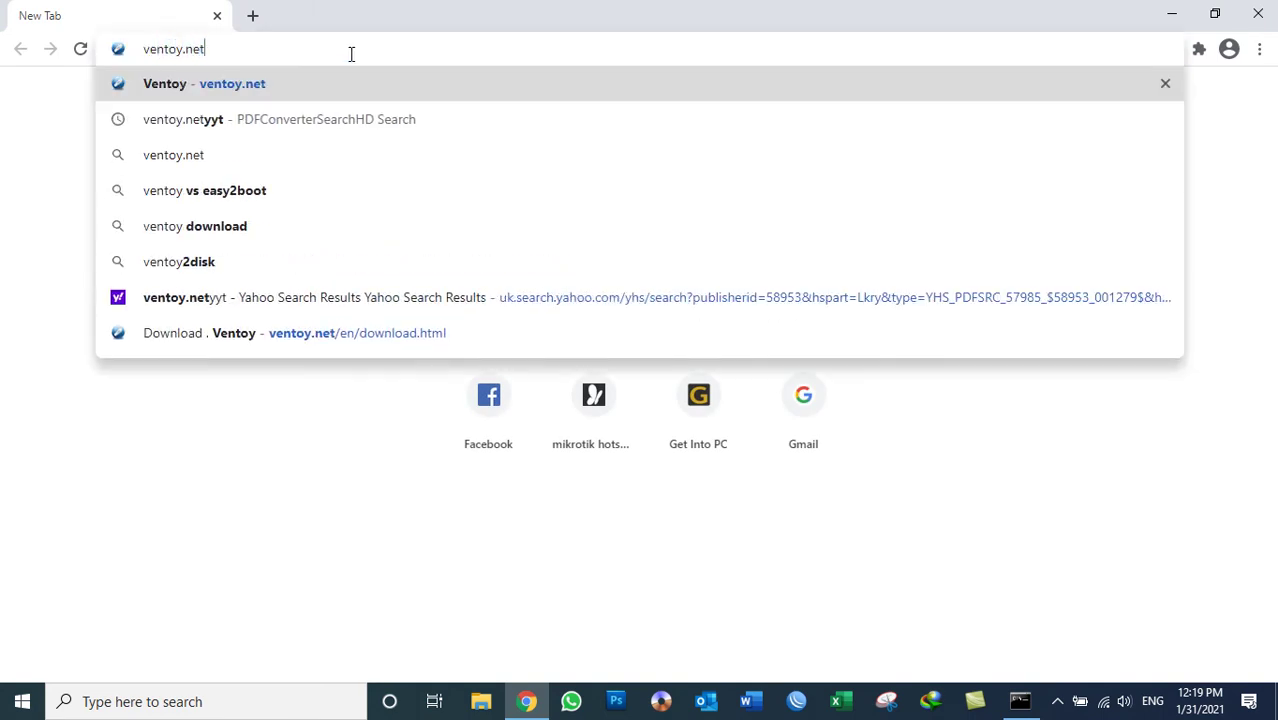
key("Return")
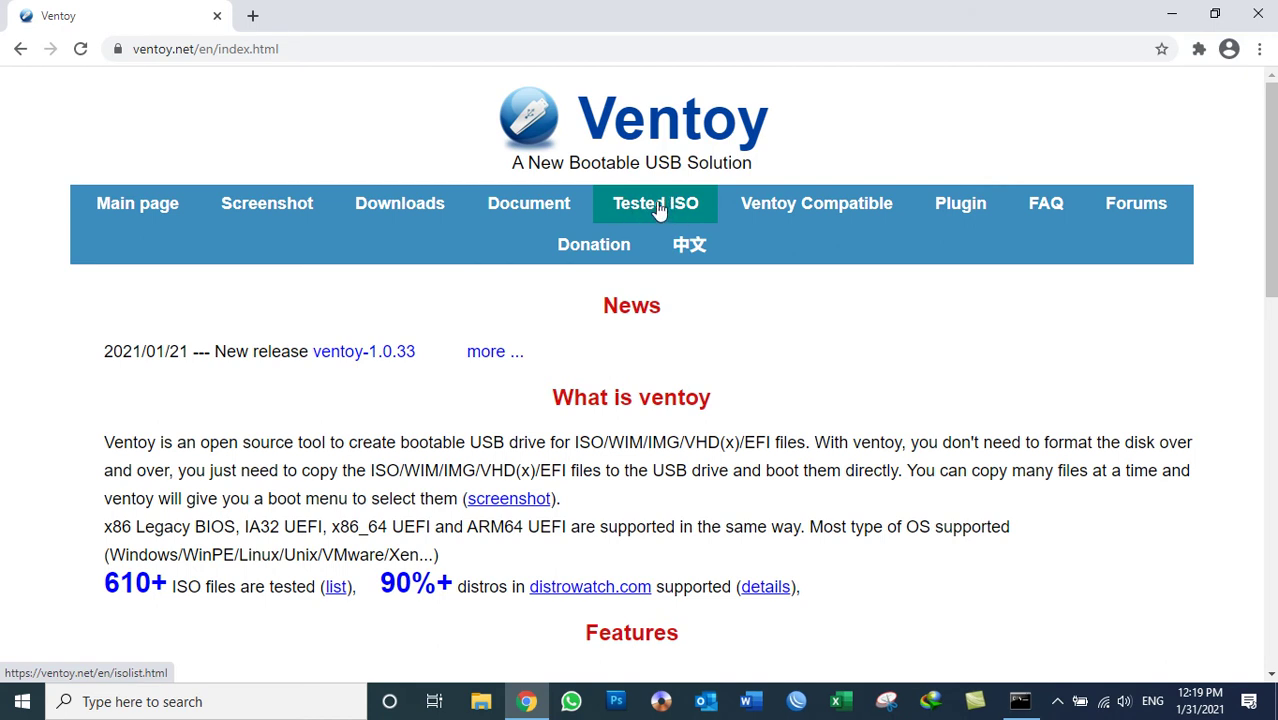
left_click(385, 205)
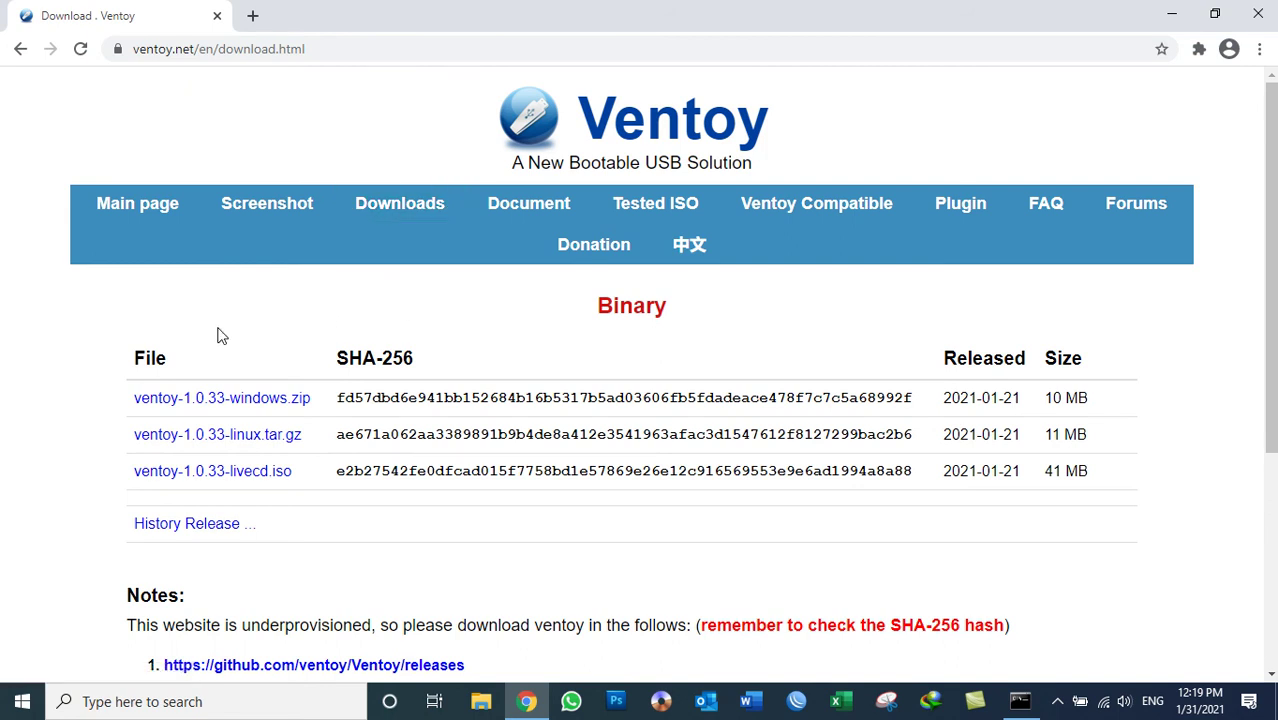
Download ventoy-1.0.33-windows.zip from the Ventoy 1.0.33 release assets on GitHub, and minimize the browser
scroll(181, 362, "down", 1)
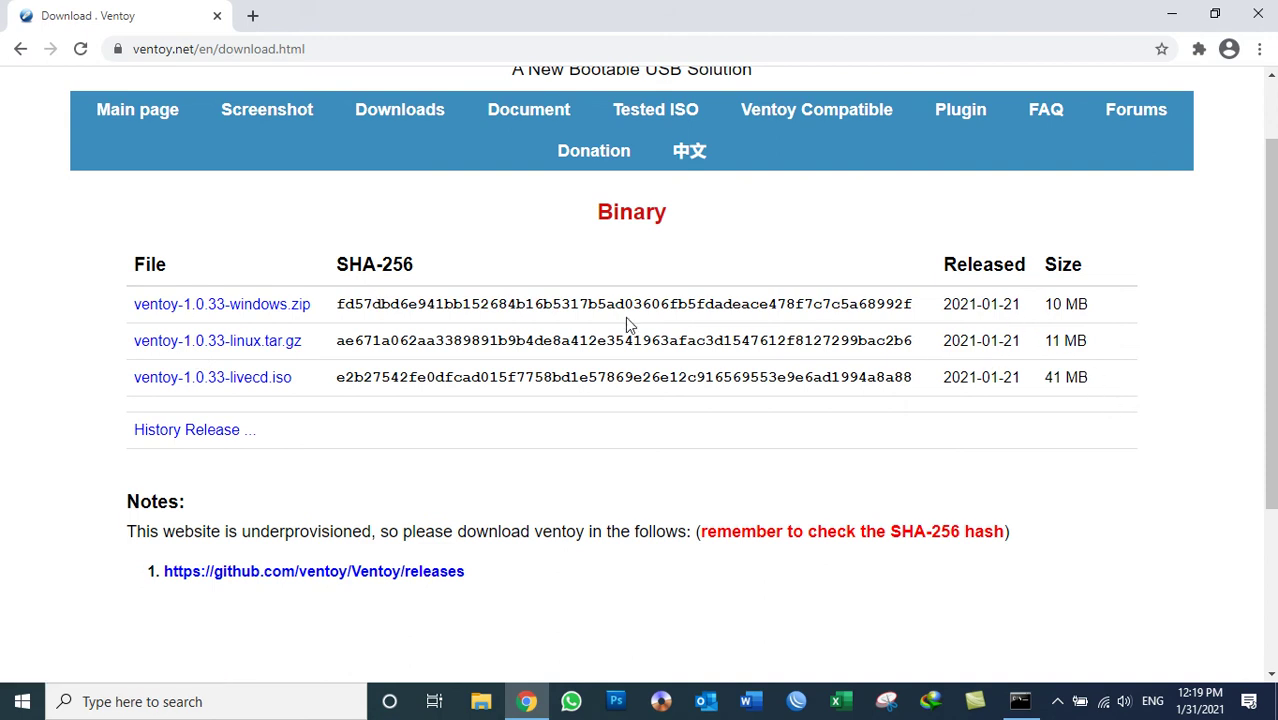
left_click(292, 313)
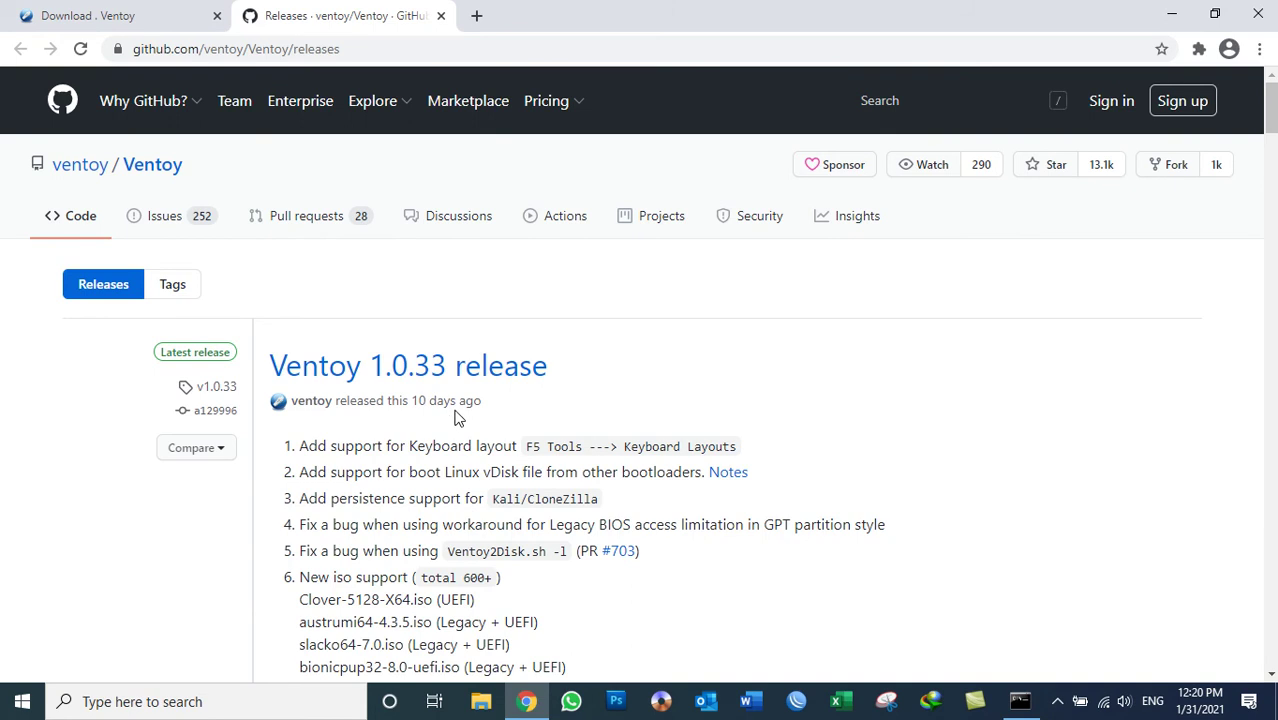
scroll(445, 390, "down", 5)
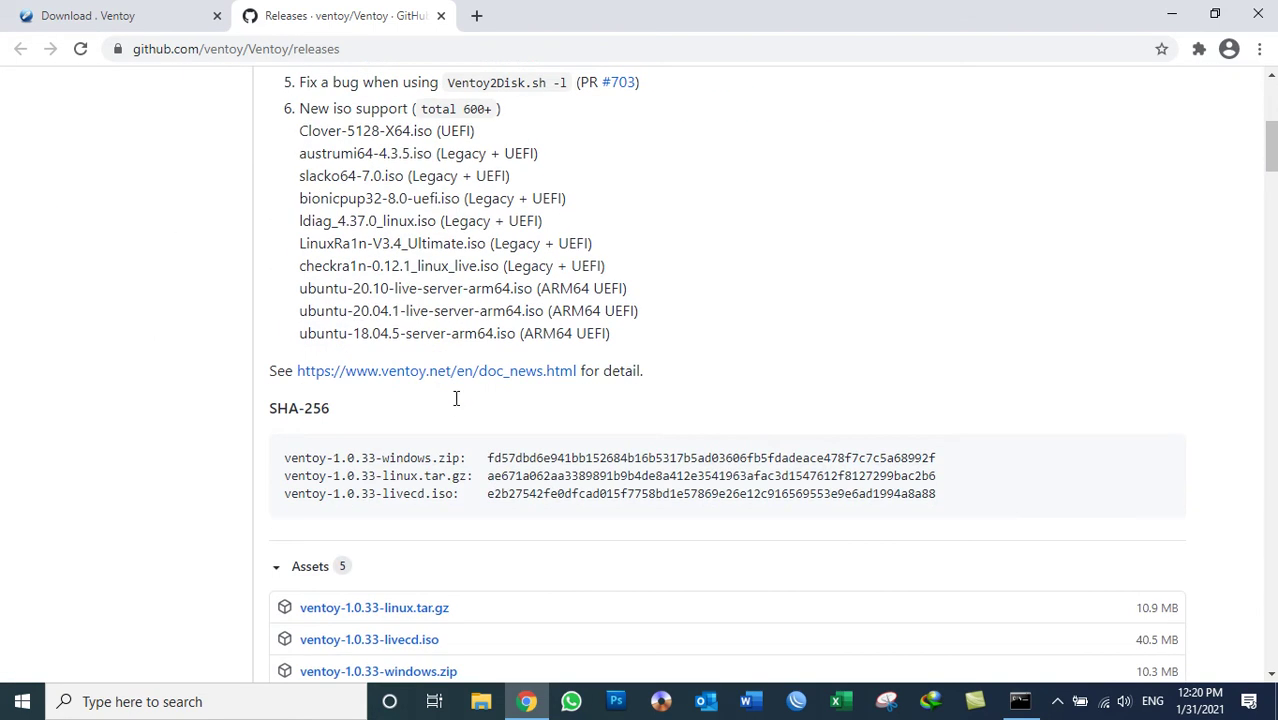
scroll(458, 398, "down", 2)
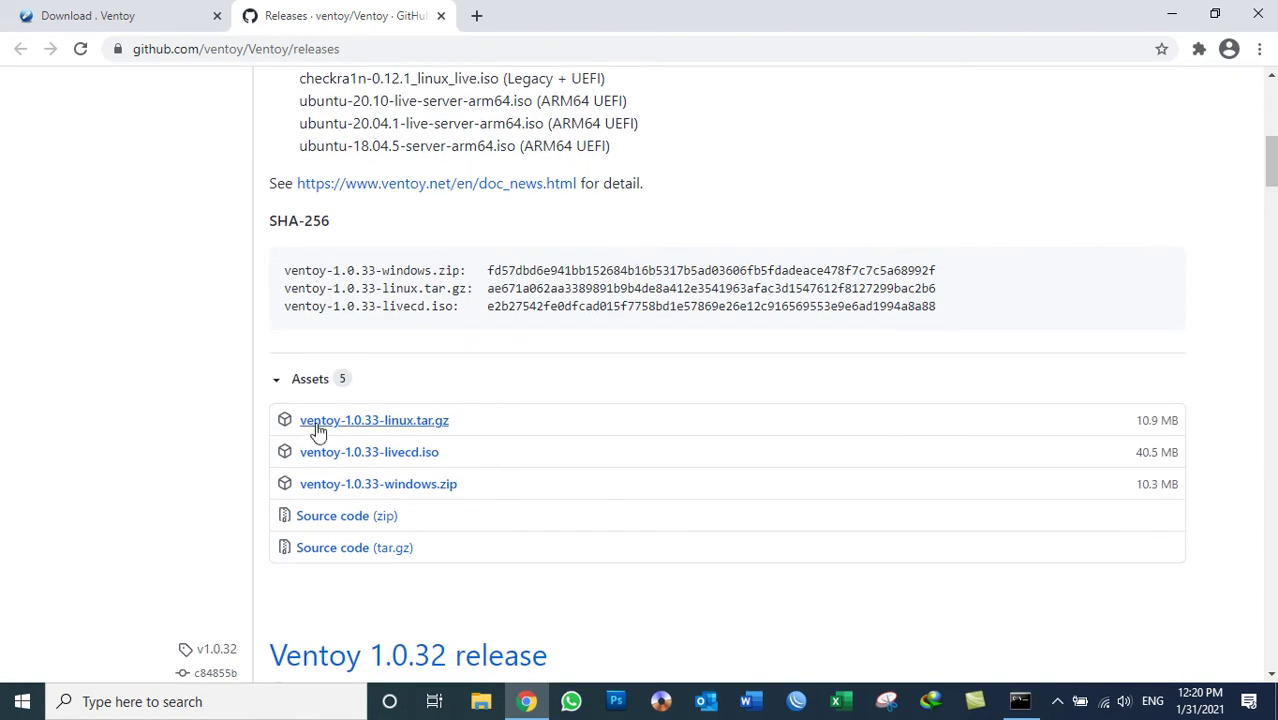
left_click(406, 492)
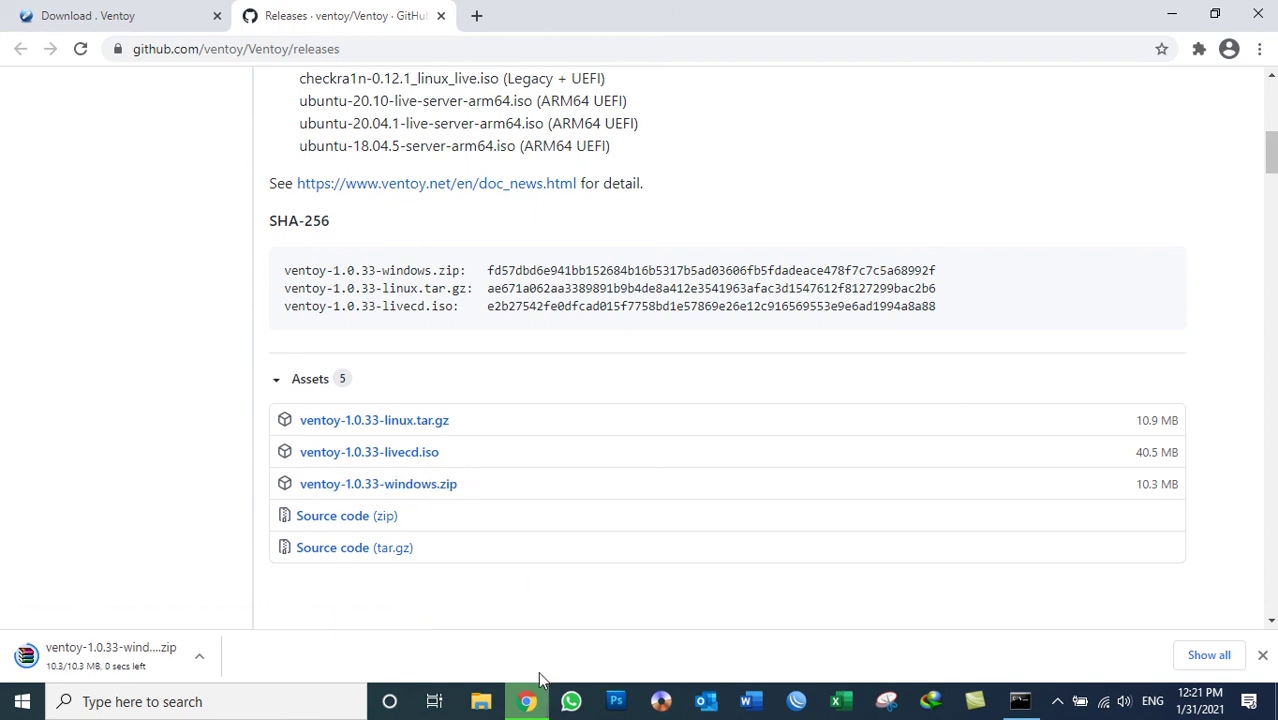
mouse_move(530, 705)
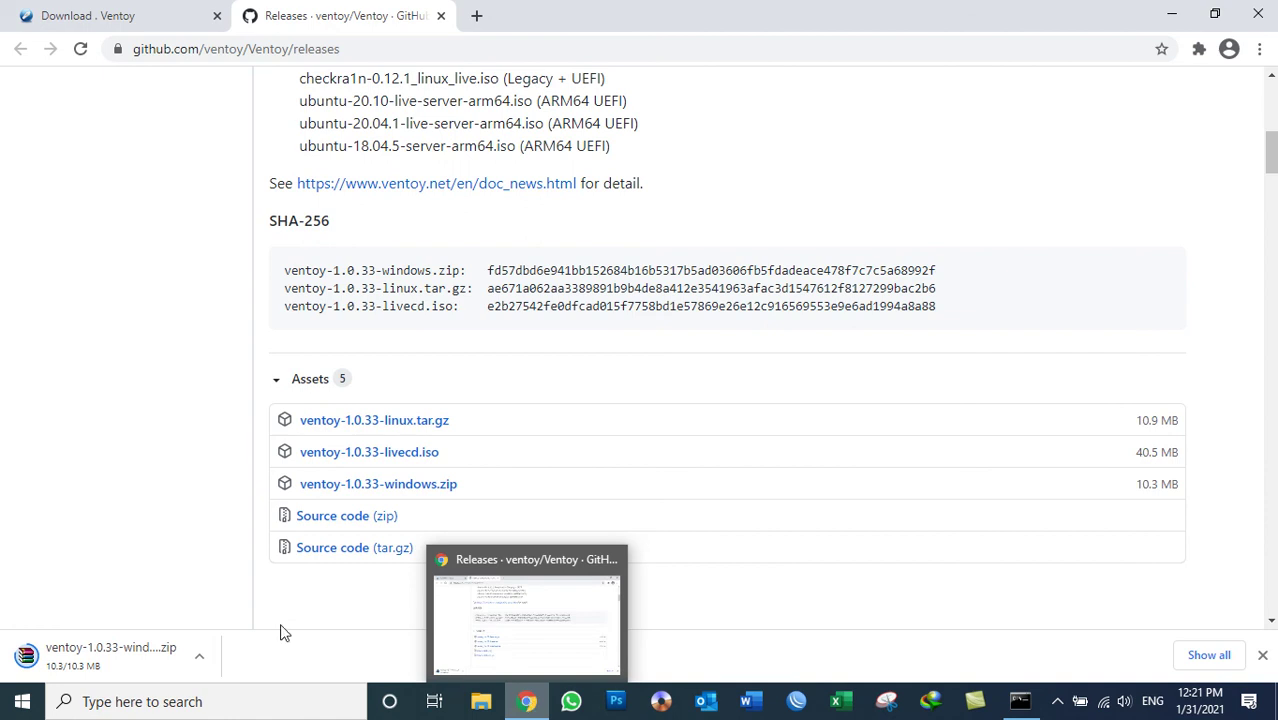
left_click(528, 703)
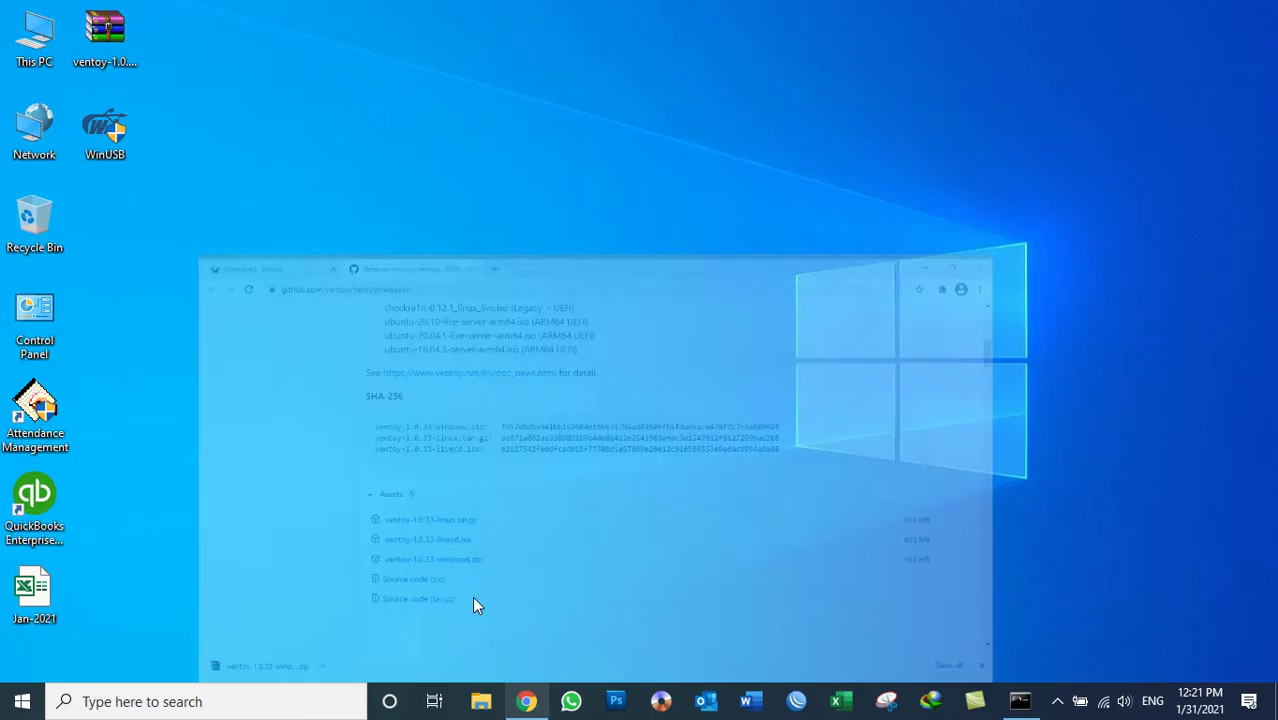
Extract the ventoy-1.0.29-windows archive directly onto the desktop and move the archive aside
left_click_drag(106, 35, 205, 40)
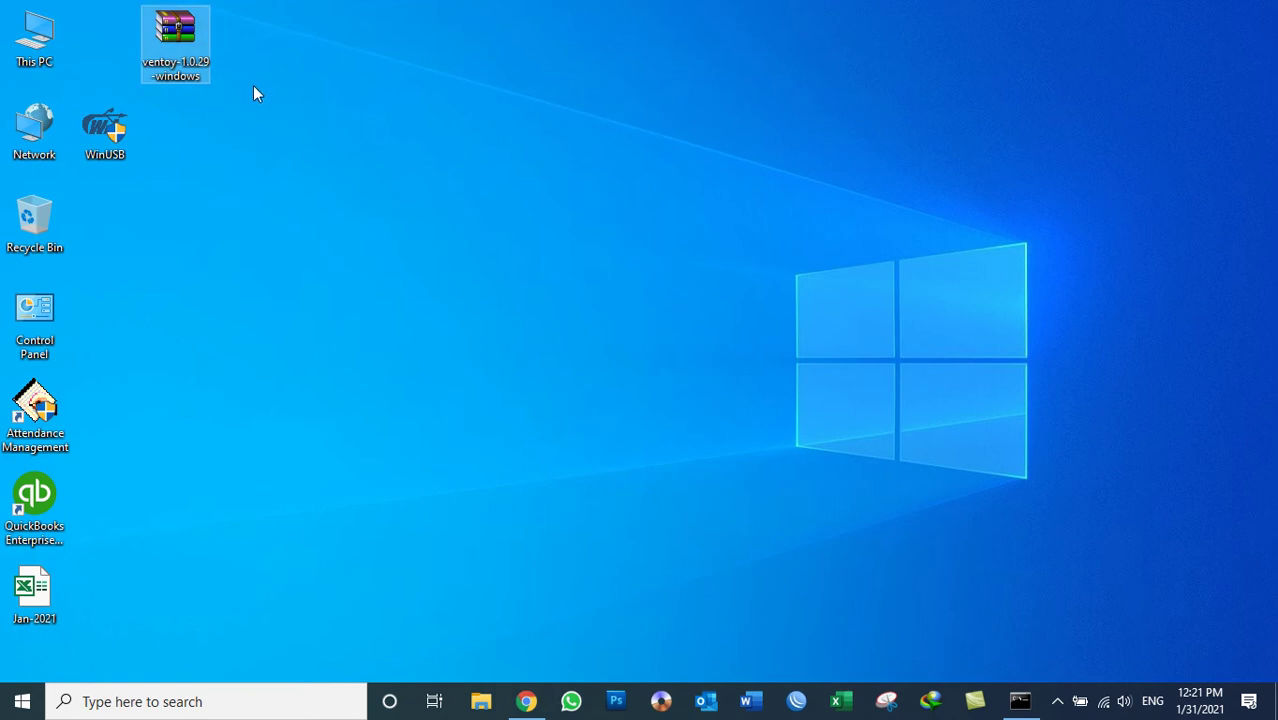
right_click(171, 35)
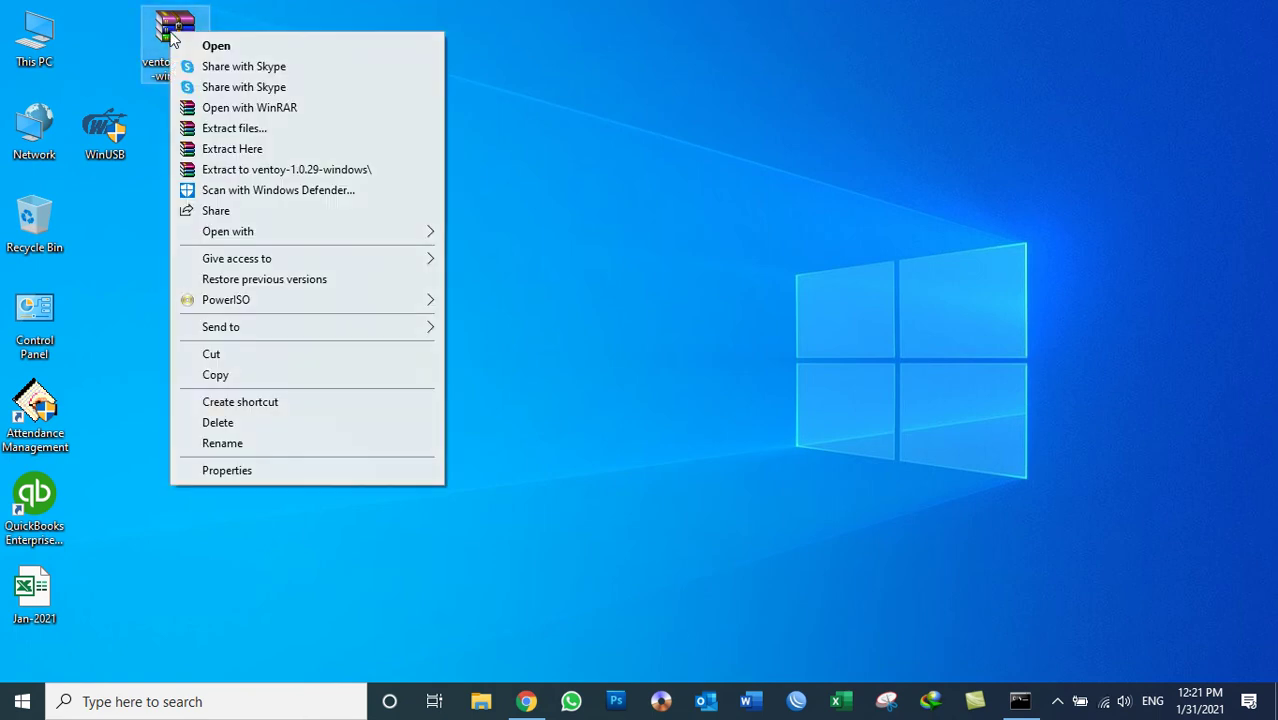
left_click(216, 150)
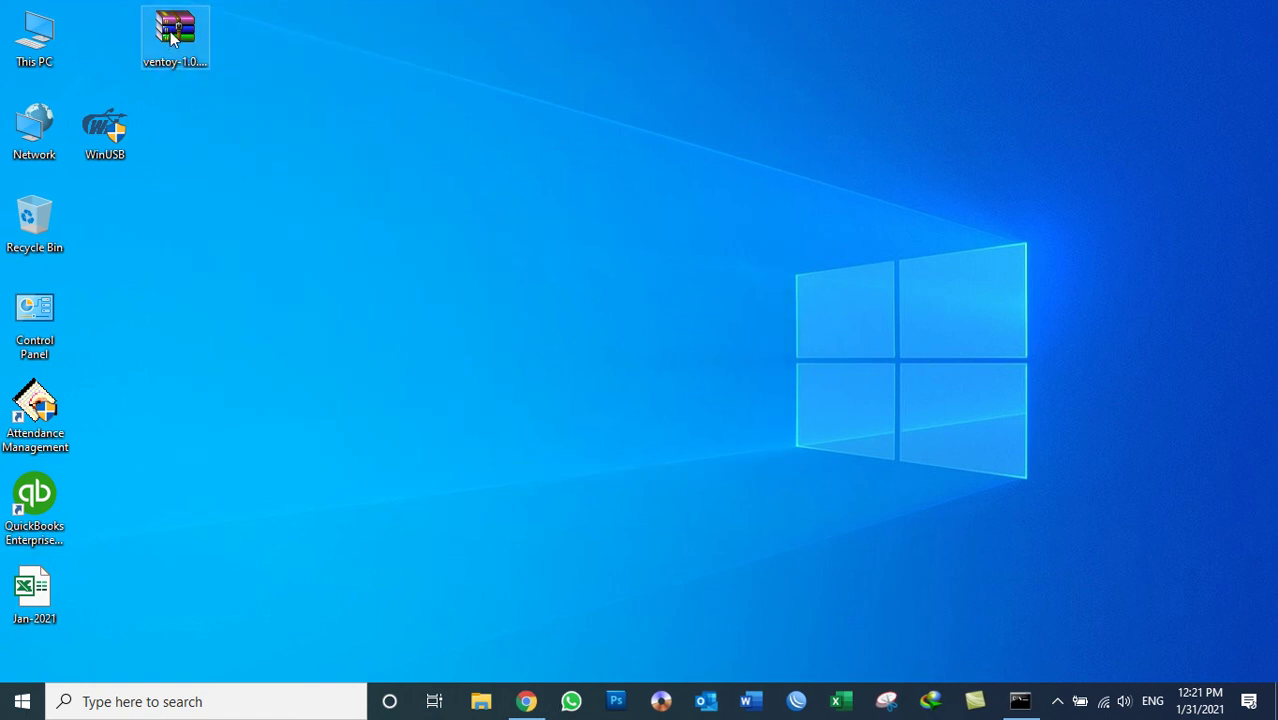
left_click_drag(173, 35, 249, 37)
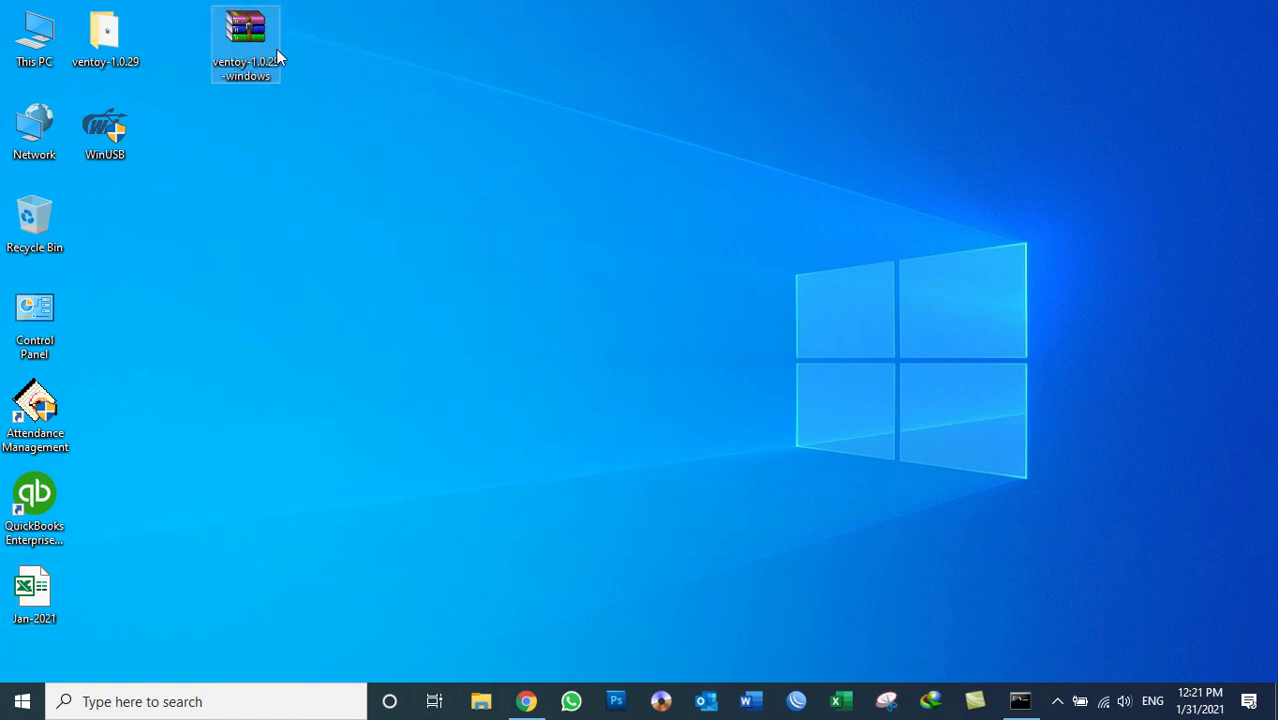
Launch Ventoy2Disk from the extracted ventoy-1.0.29 folder and shift its window slightly upward
double_click(103, 37)
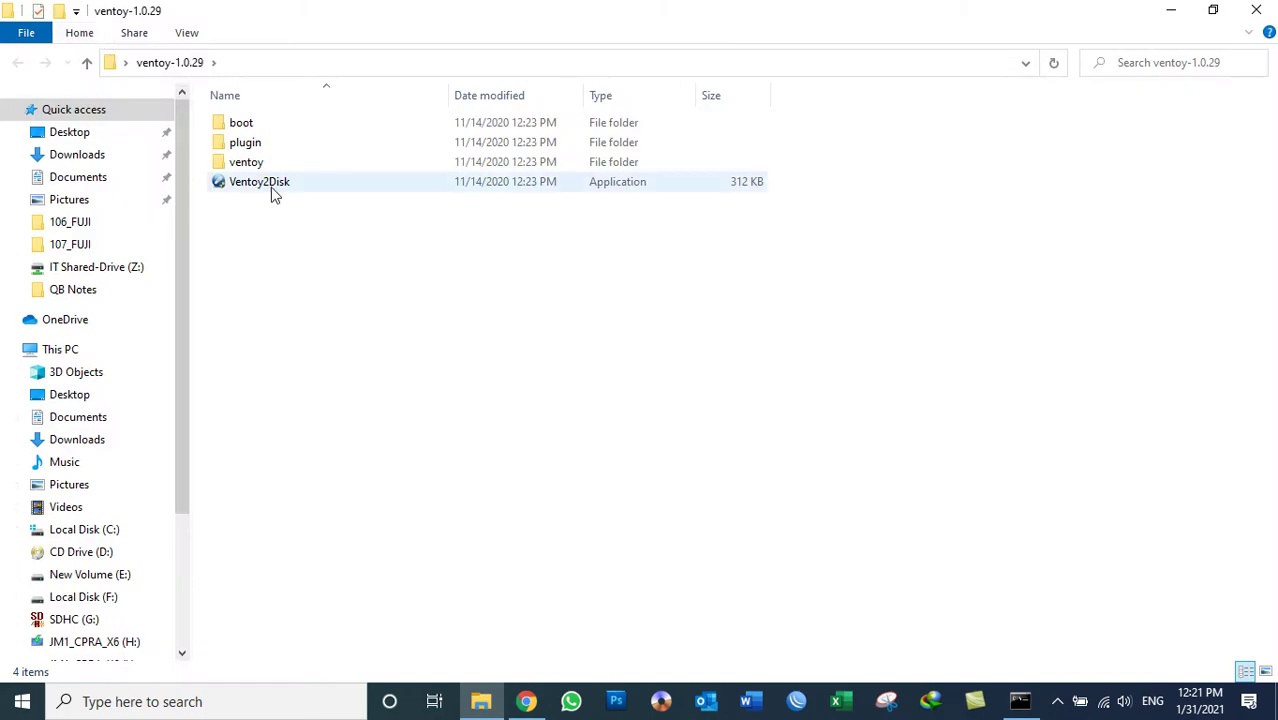
mouse_move(272, 190)
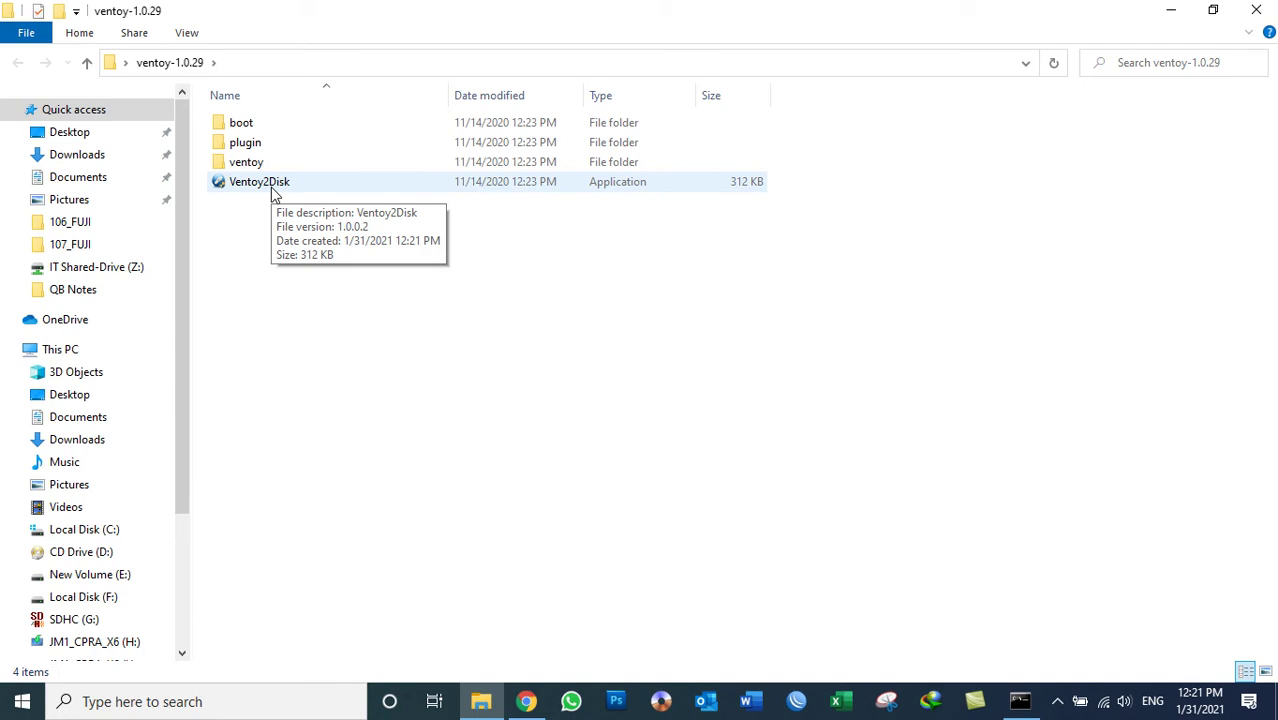
double_click(272, 190)
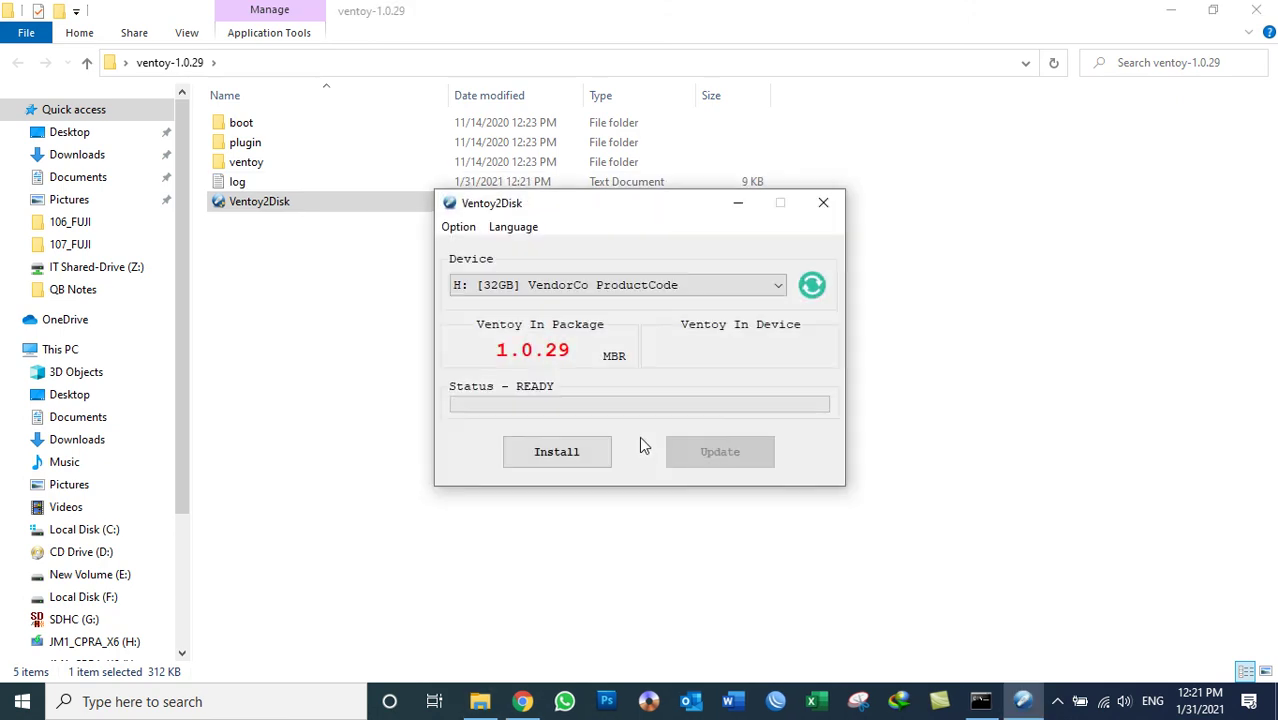
mouse_move(641, 211)
left_mouse_down()
mouse_move(720, 226)
mouse_move(634, 193)
left_mouse_up()
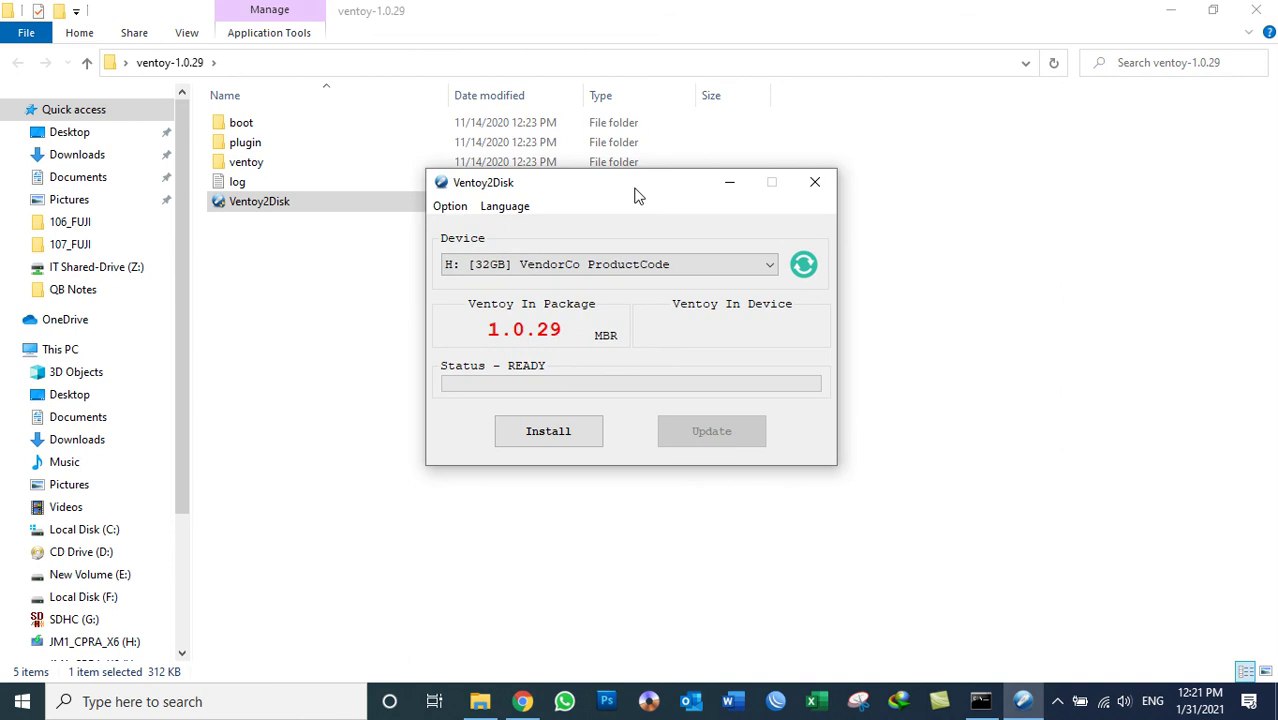
Check the selectable USB devices in Ventoy2Disk, and open This PC to compare them with the drive letters
left_click(590, 268)
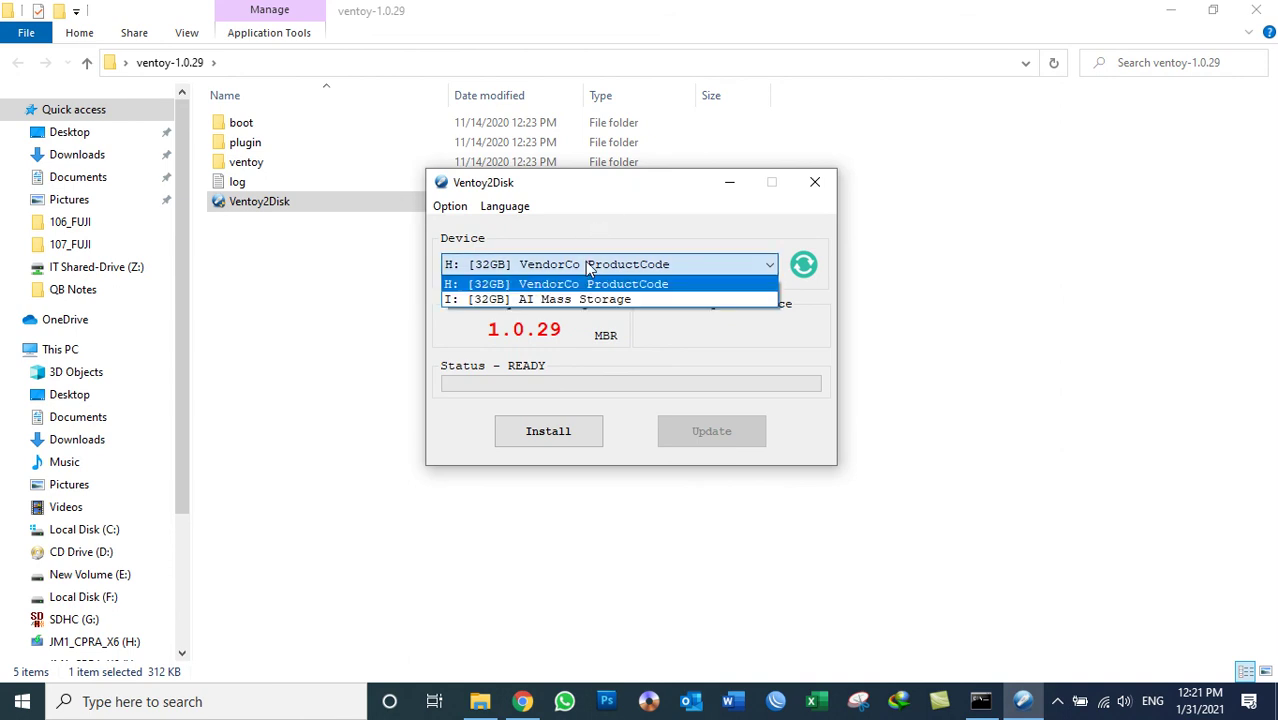
left_click(604, 211)
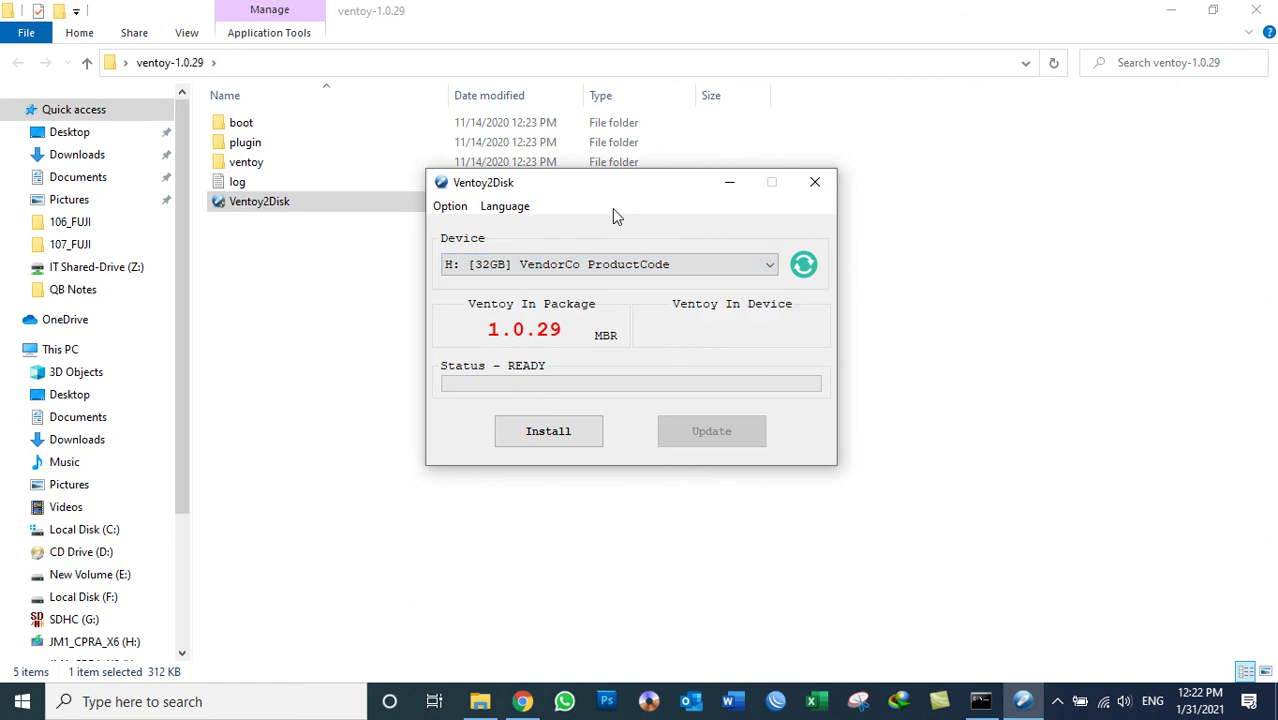
left_click(1183, 10)
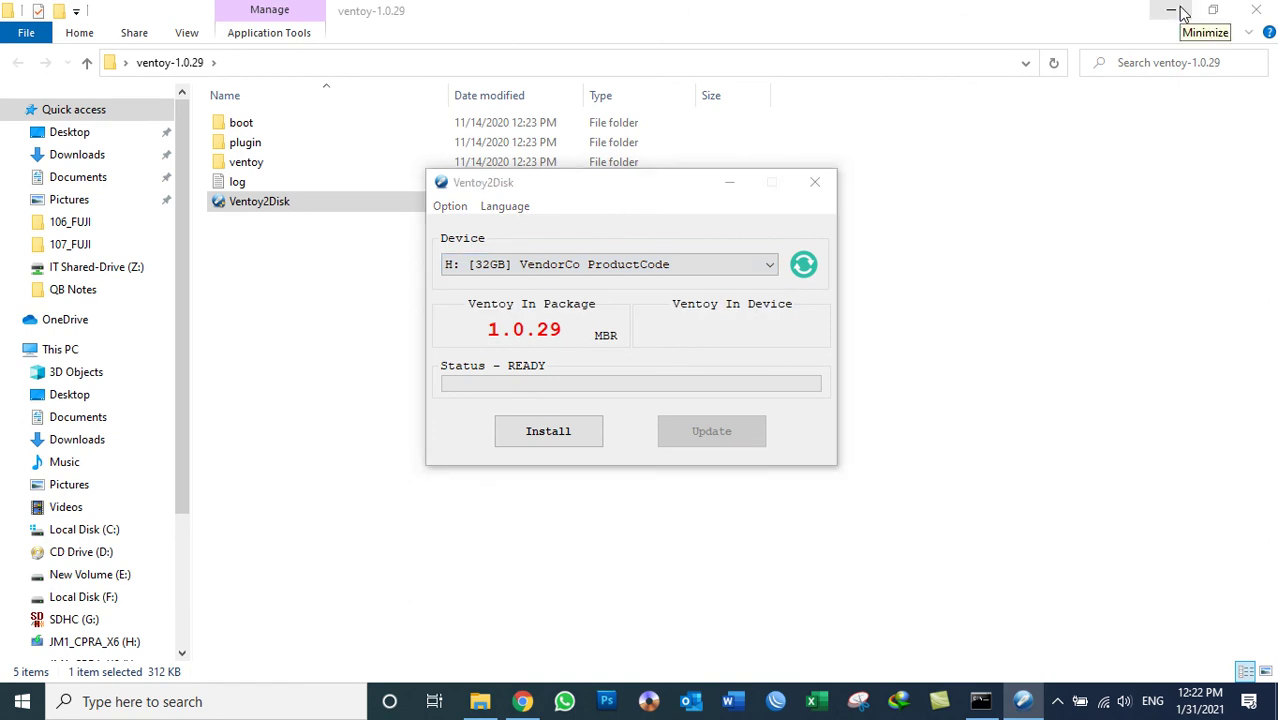
left_click(1173, 12)
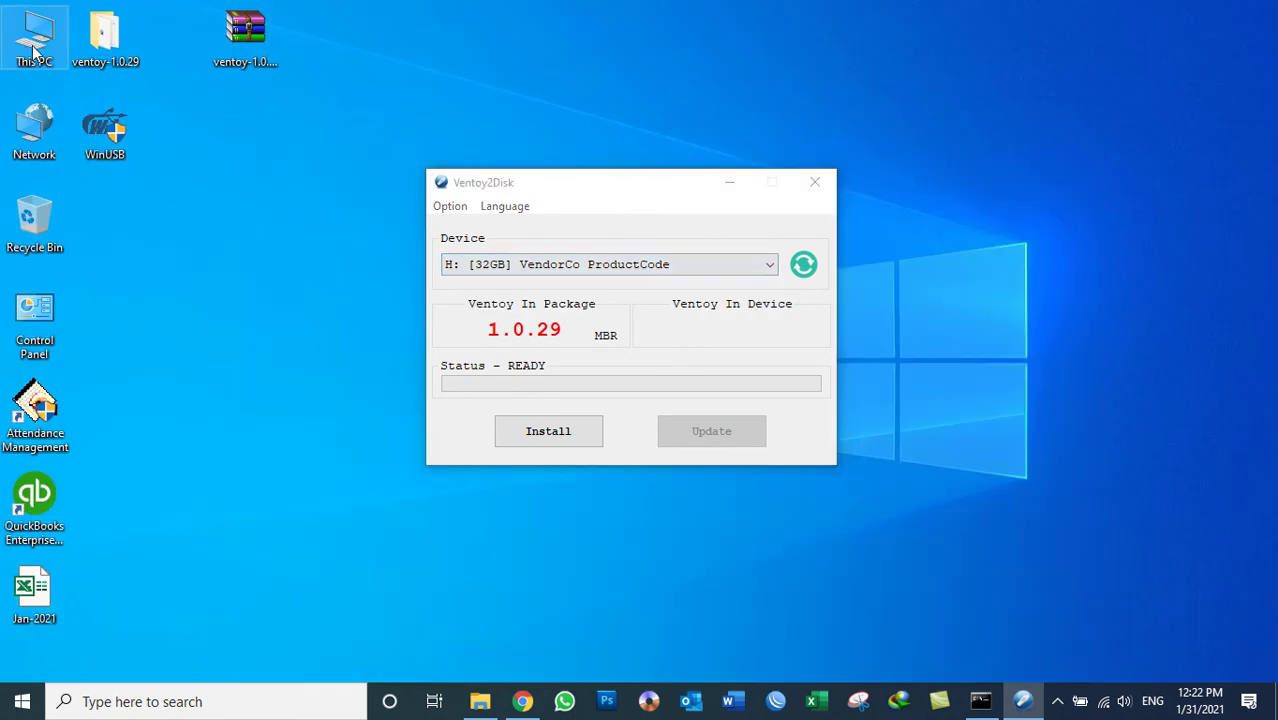
key("super+e")
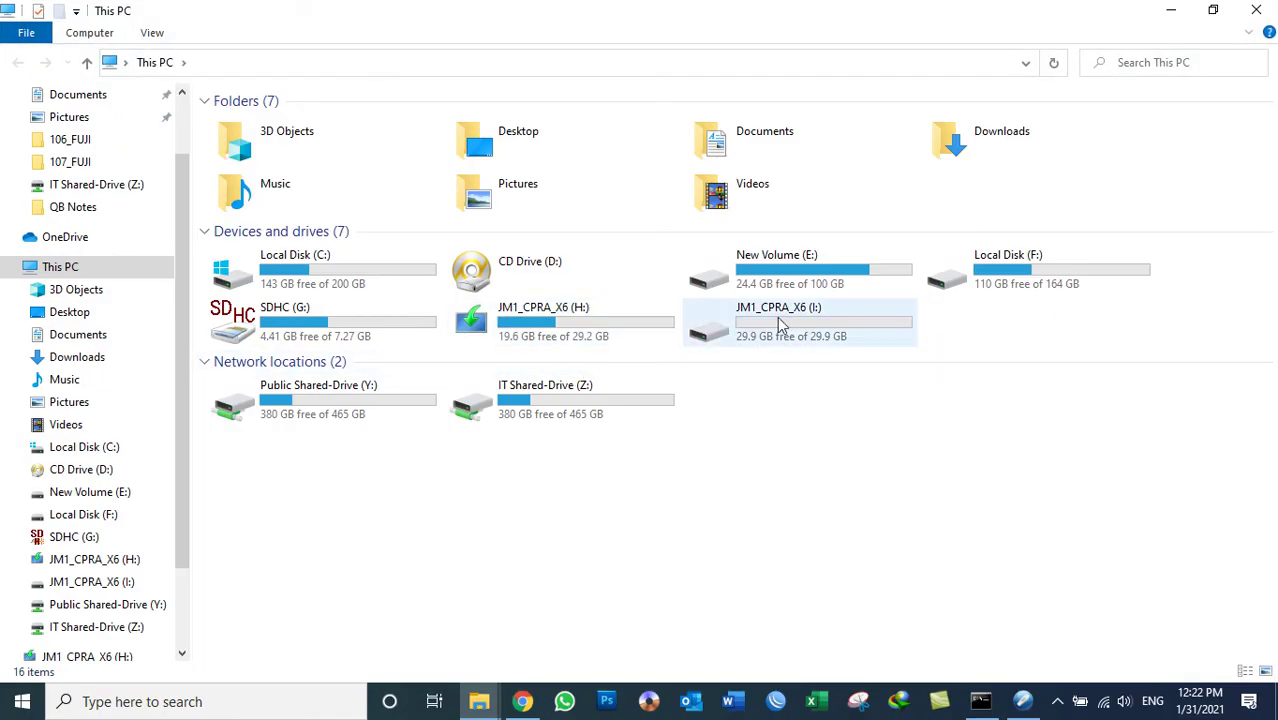
Relabel the JM1_CPRA_X6 (I:) drive with a personal name to tell it apart from the H: drive, and close This PC
left_click(780, 325)
key("F2")
type("Islam")
key("Return")
left_click(580, 343)
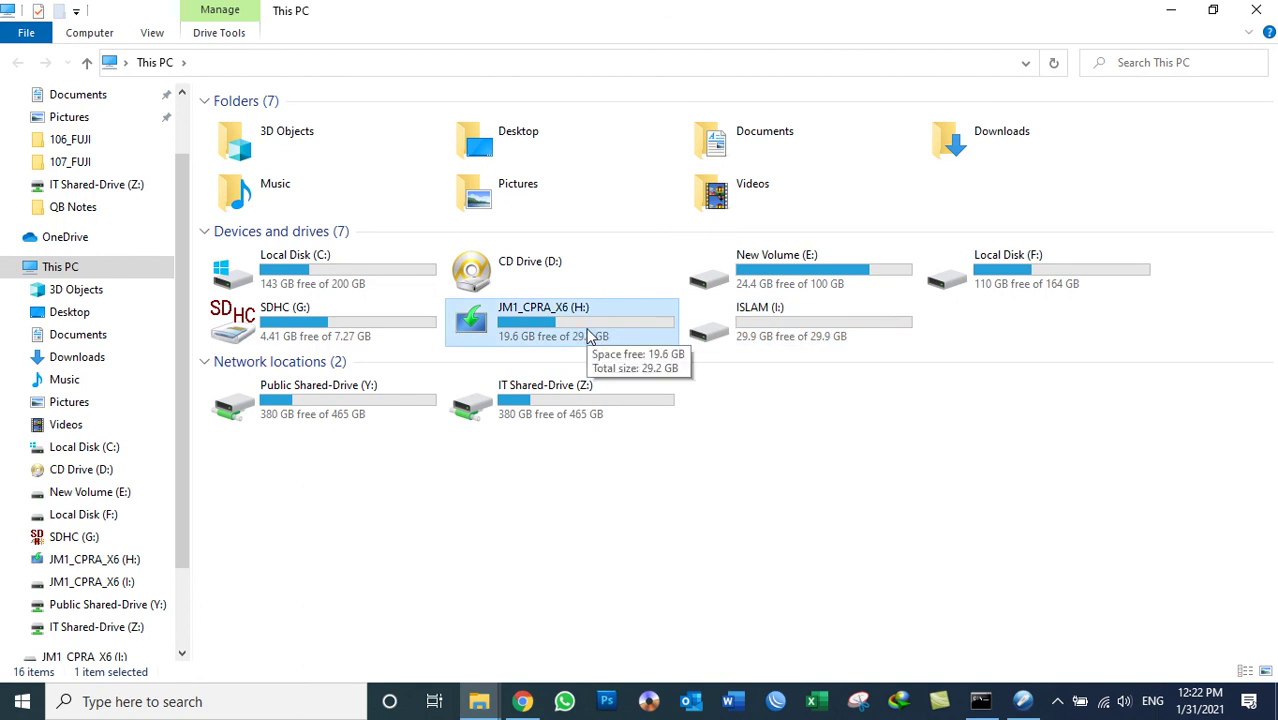
left_click(790, 336)
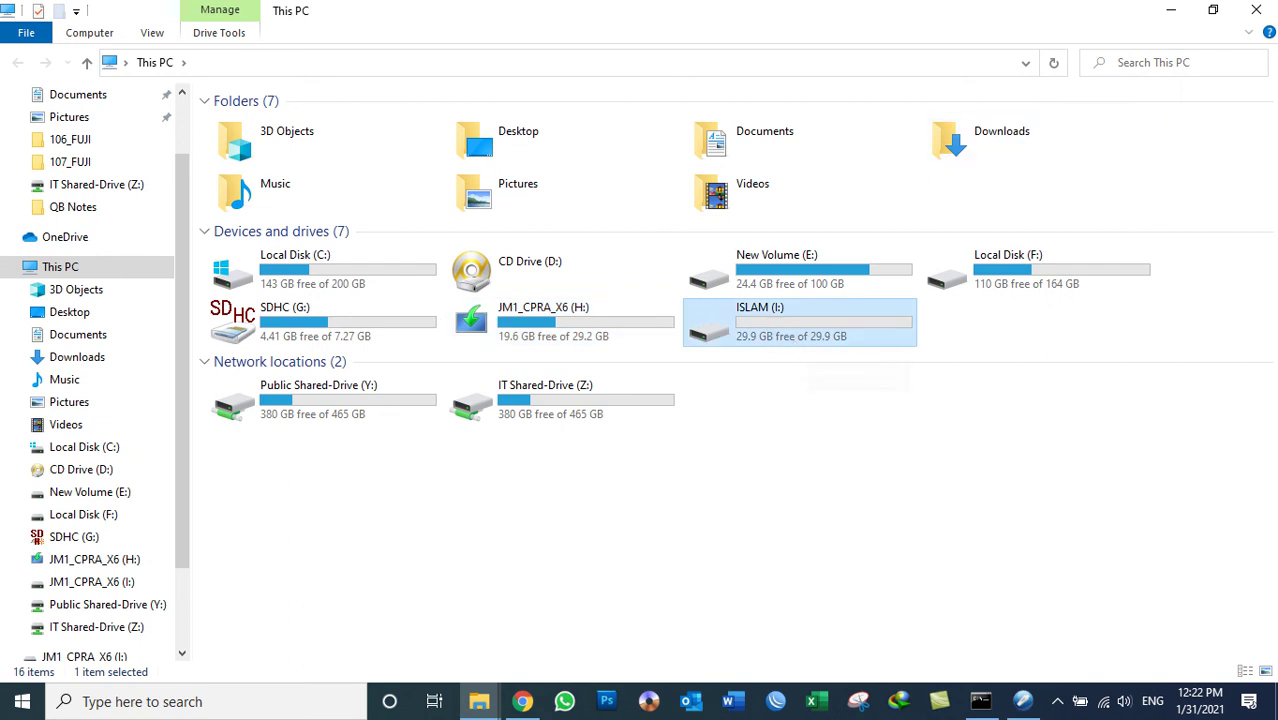
left_click(1257, 10)
Select I: [32GB] AI Mass Storage as the target device in Ventoy2Disk
left_click(573, 266)
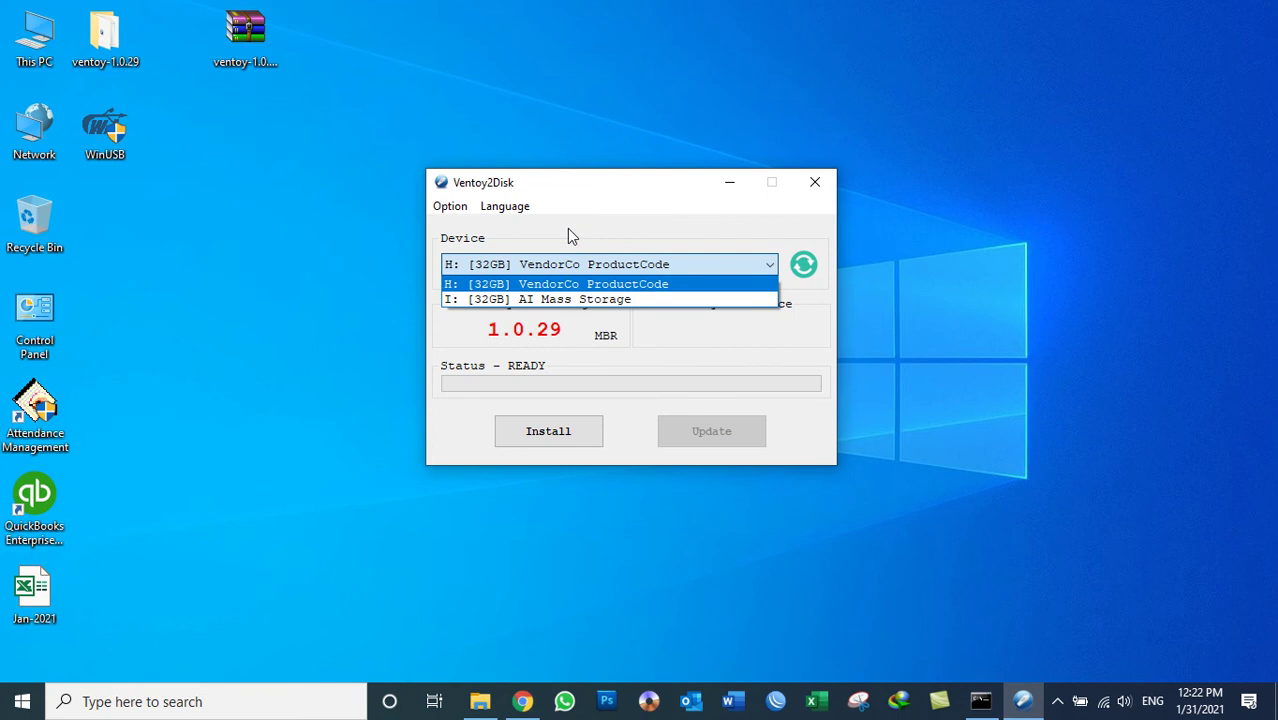
left_click(570, 275)
left_click(569, 271)
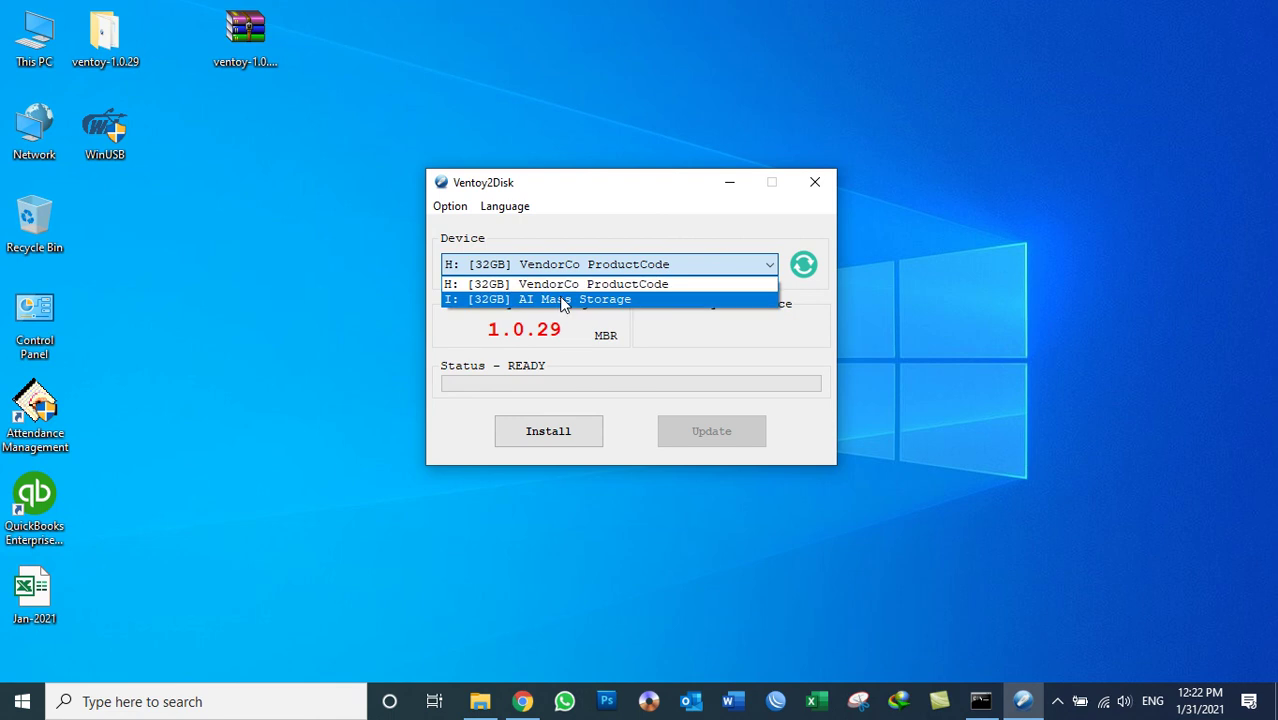
left_click(563, 300)
left_click(596, 275)
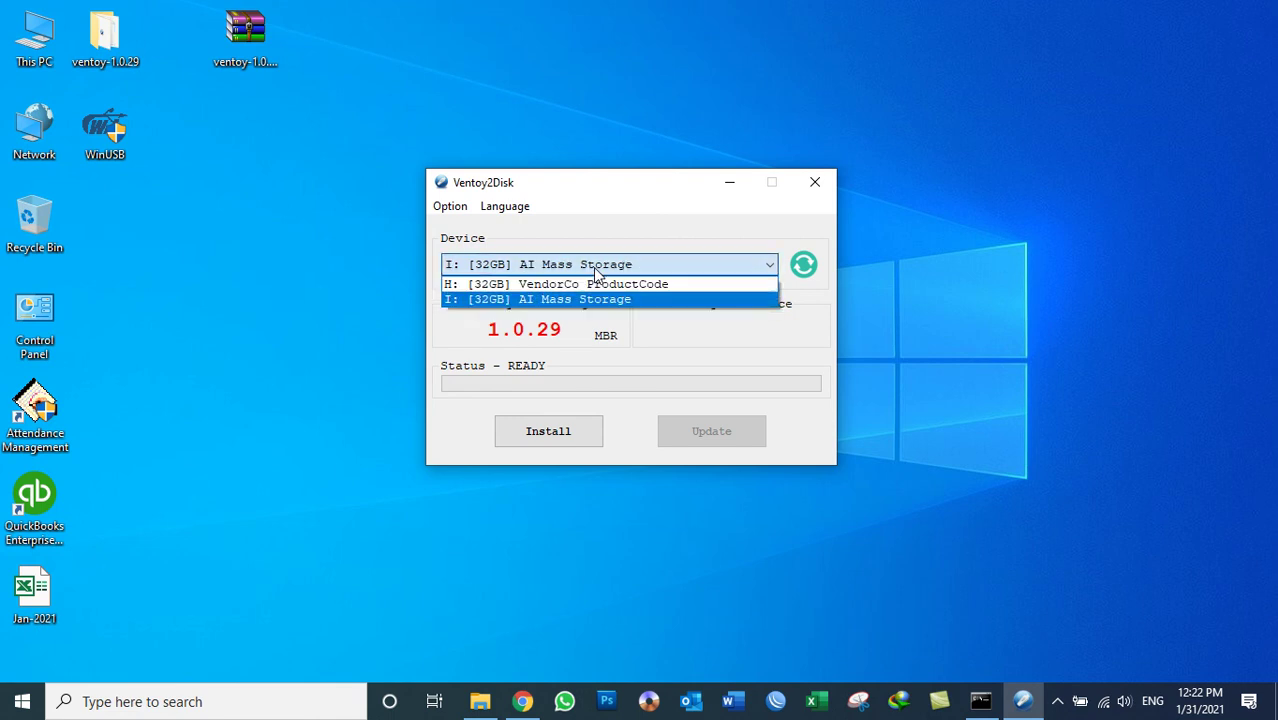
left_click(594, 297)
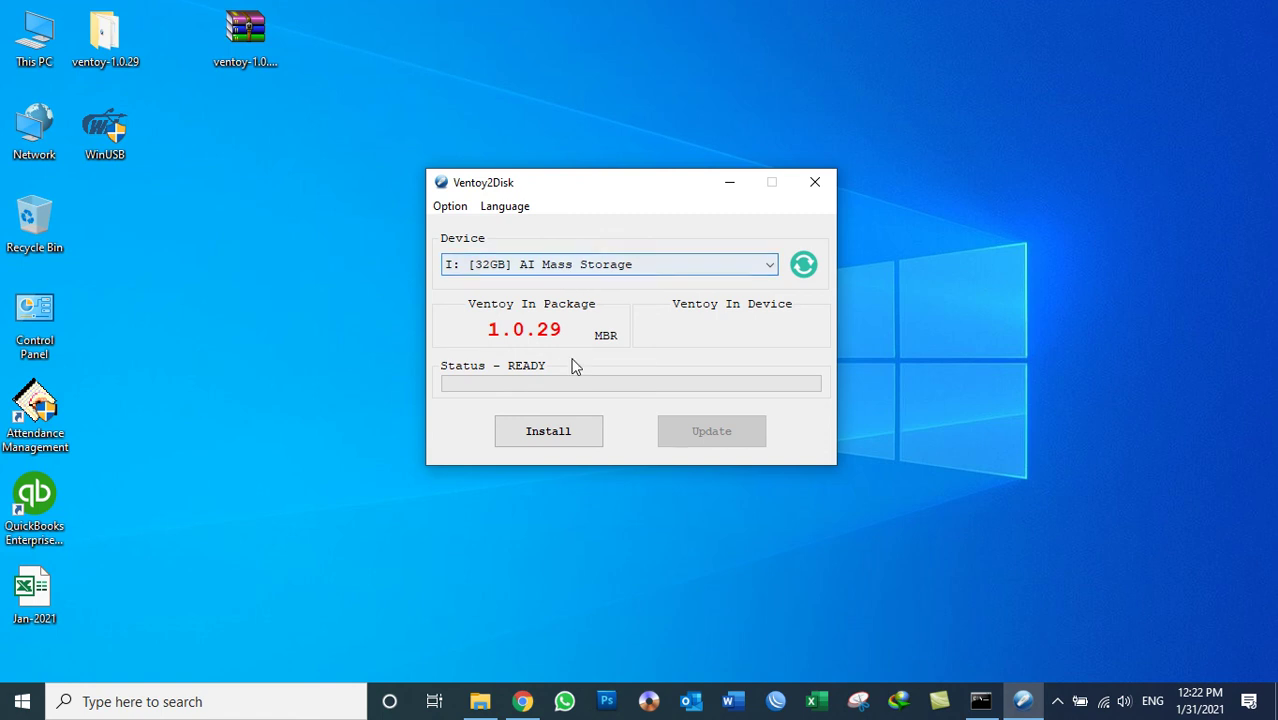
Install Ventoy on the selected I: device, accepting both warnings that the disk will be formatted
left_click(570, 437)
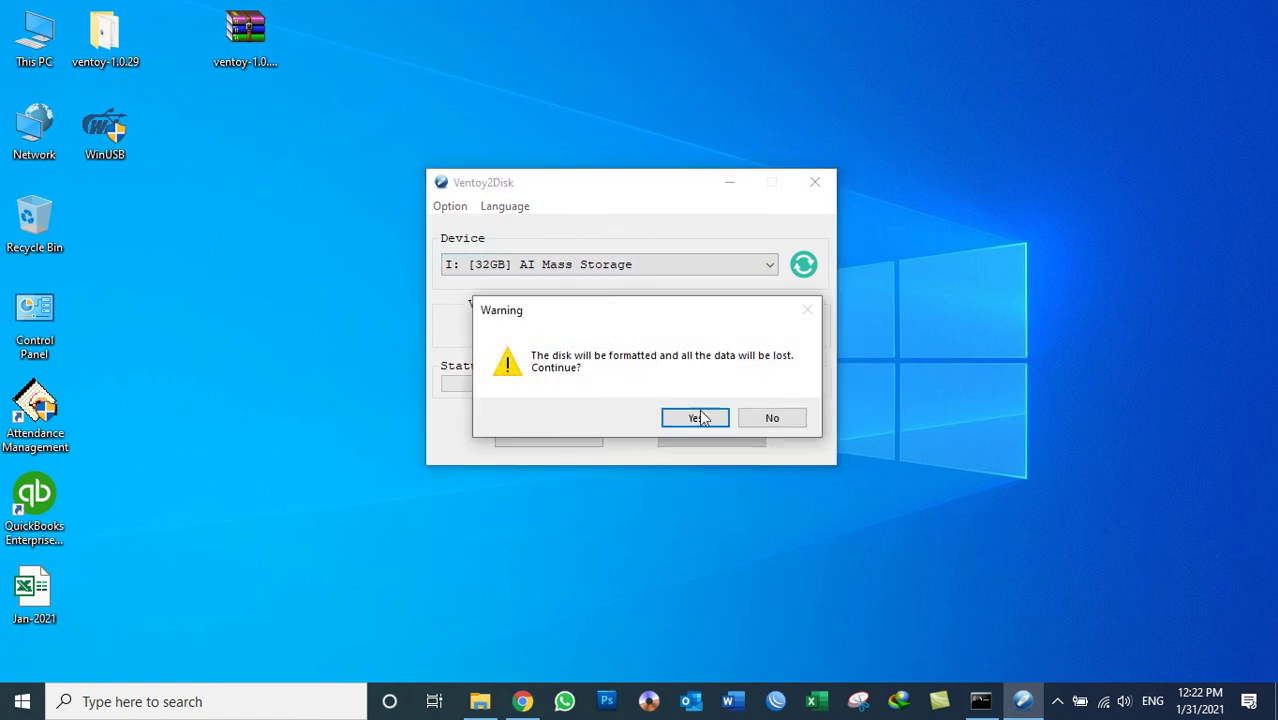
left_click_drag(647, 307, 975, 222)
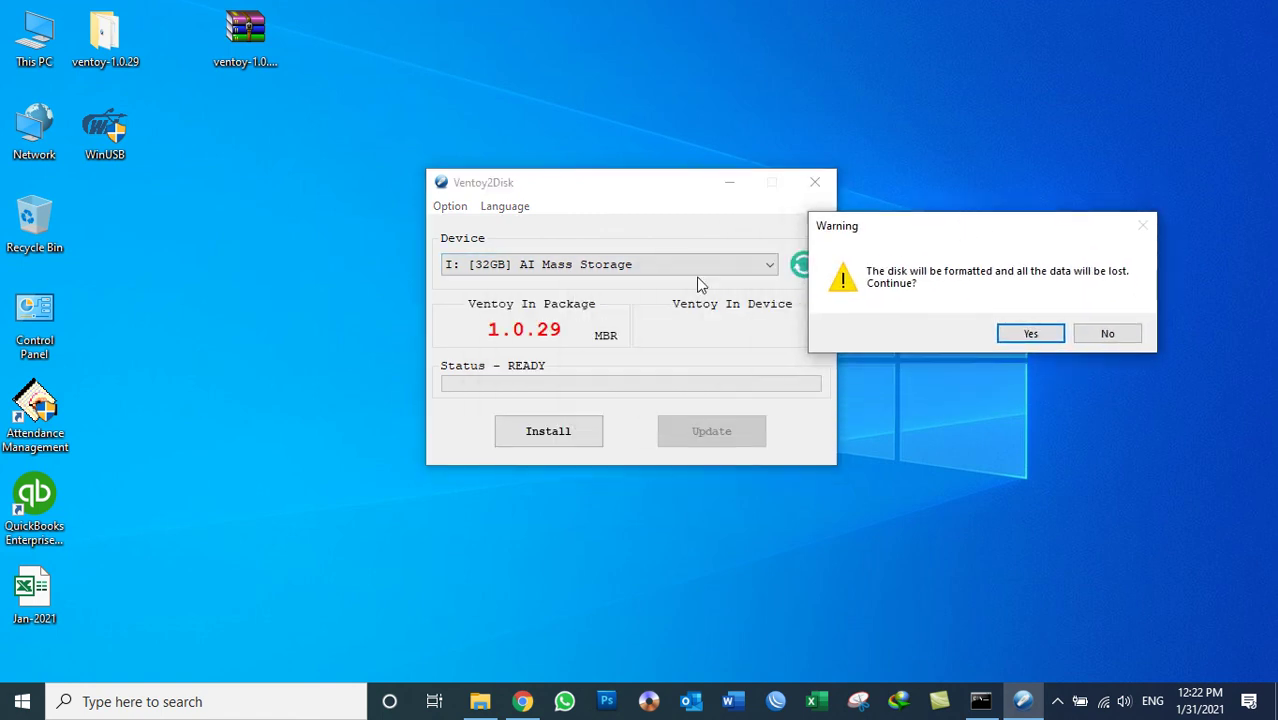
left_click(1032, 335)
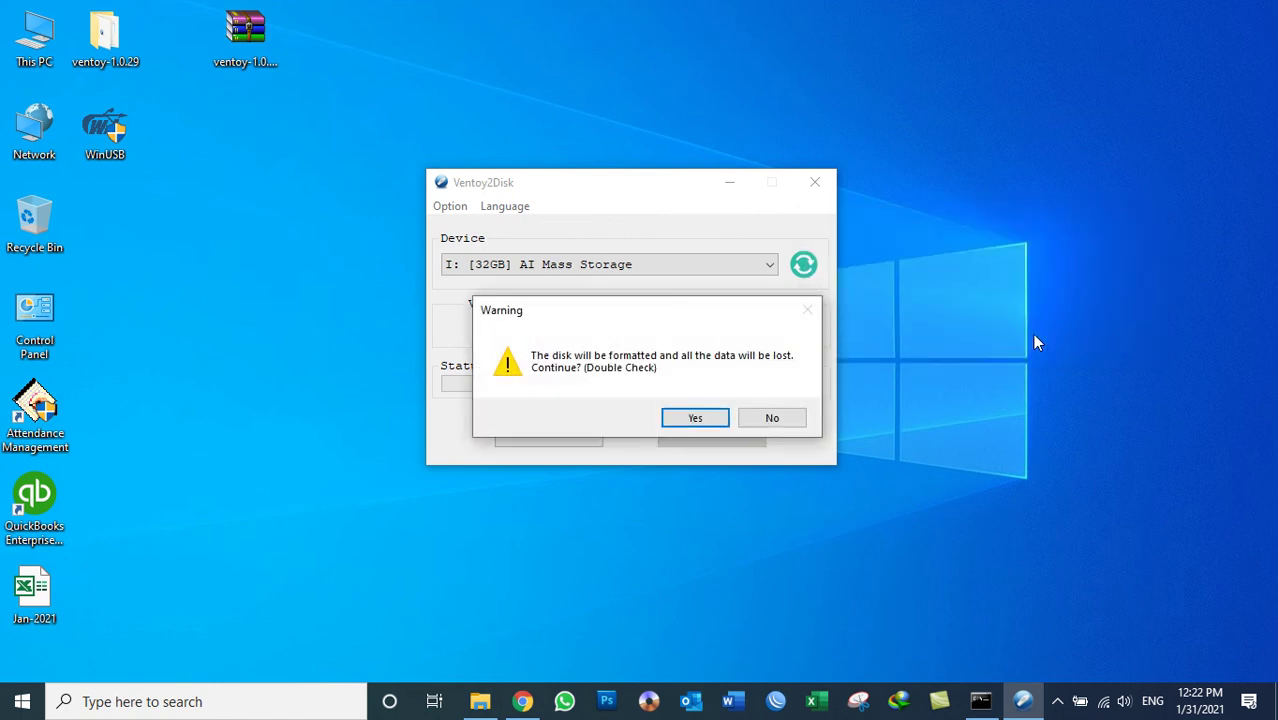
left_click(690, 419)
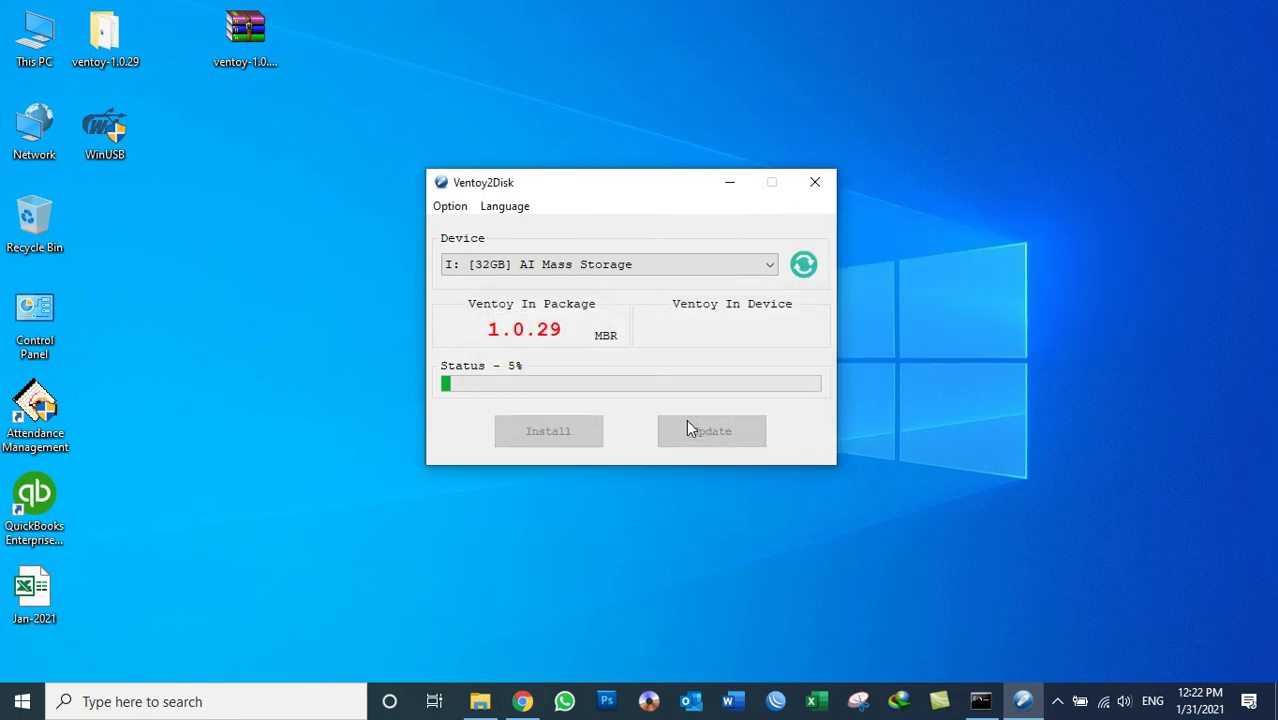
Check the drives listed in This PC while the installation runs, and close the window
right_click(946, 324)
left_click(993, 380)
double_click(34, 35)
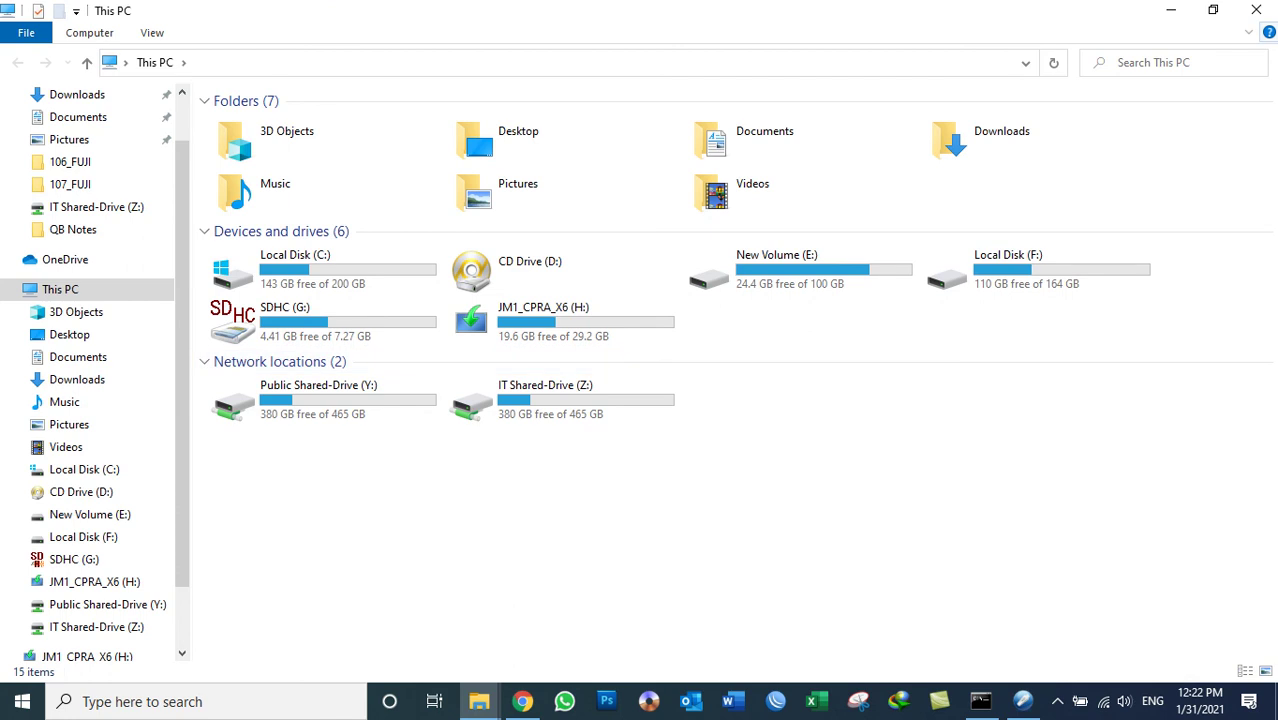
left_click(1270, 9)
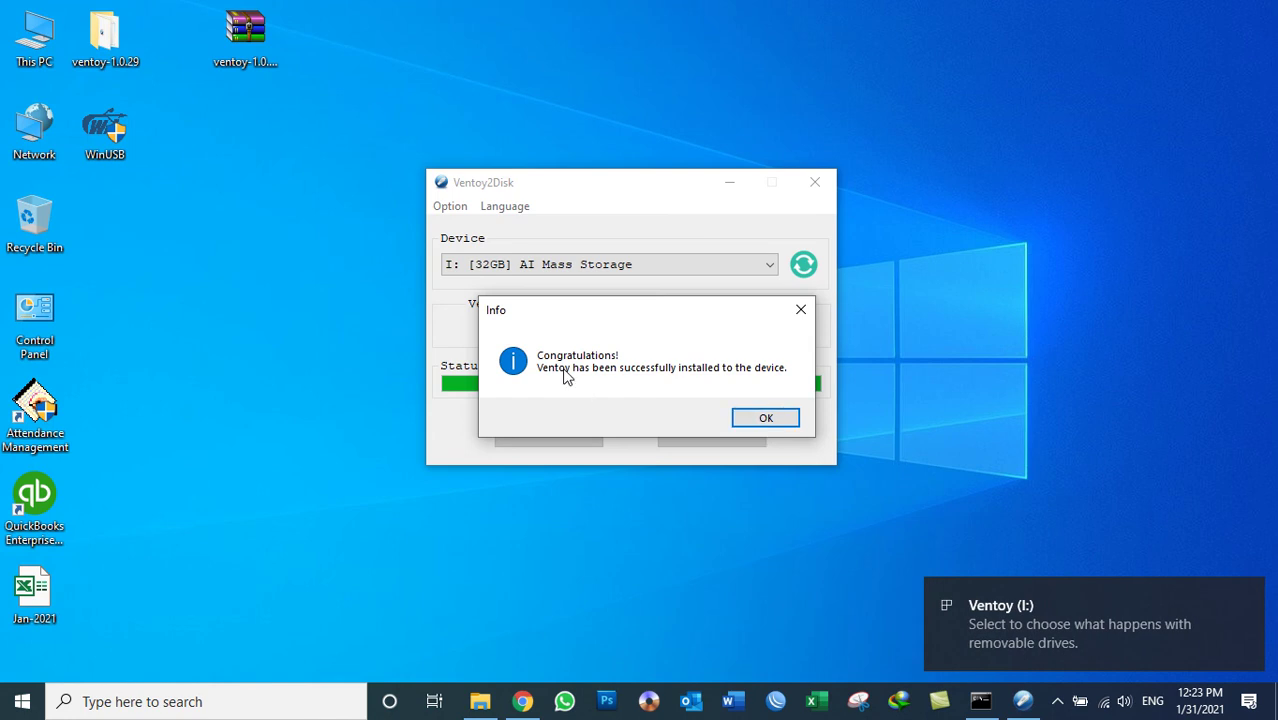
Acknowledge the completed installation, close Ventoy2Disk, and inspect the Ventoy (I:) drive from This PC
left_click(766, 418)
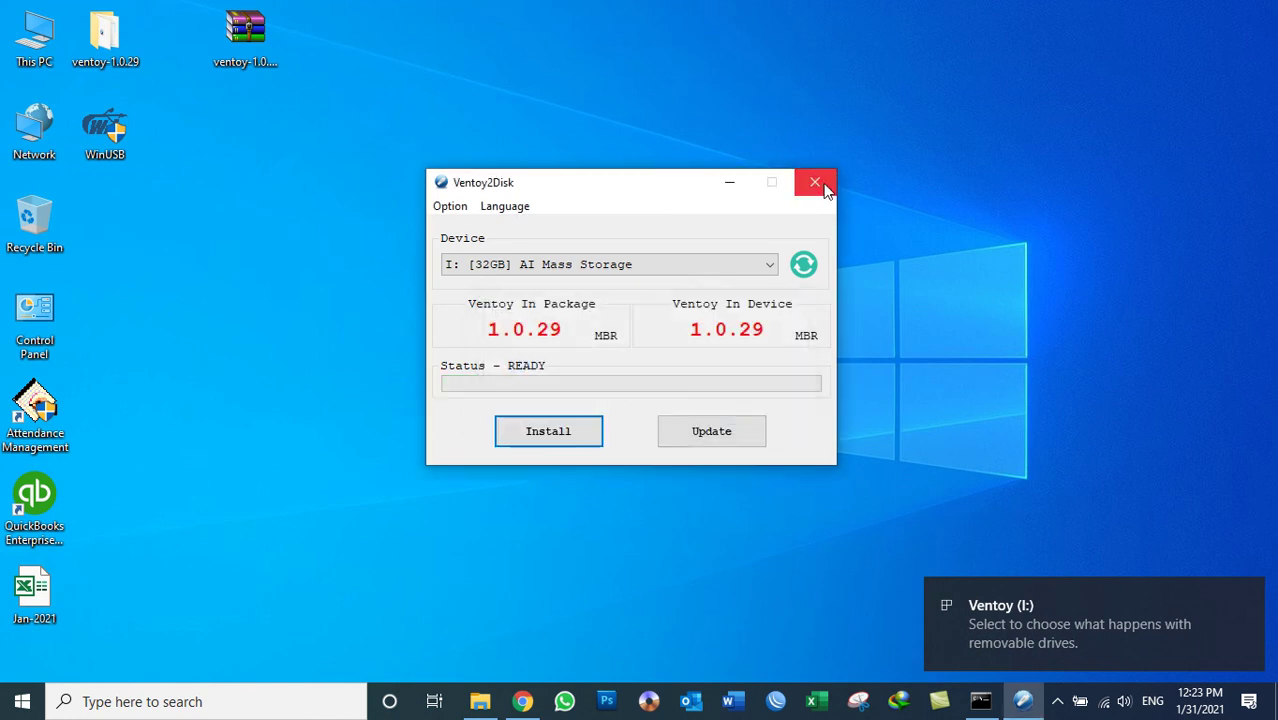
left_click(815, 182)
key("super+e")
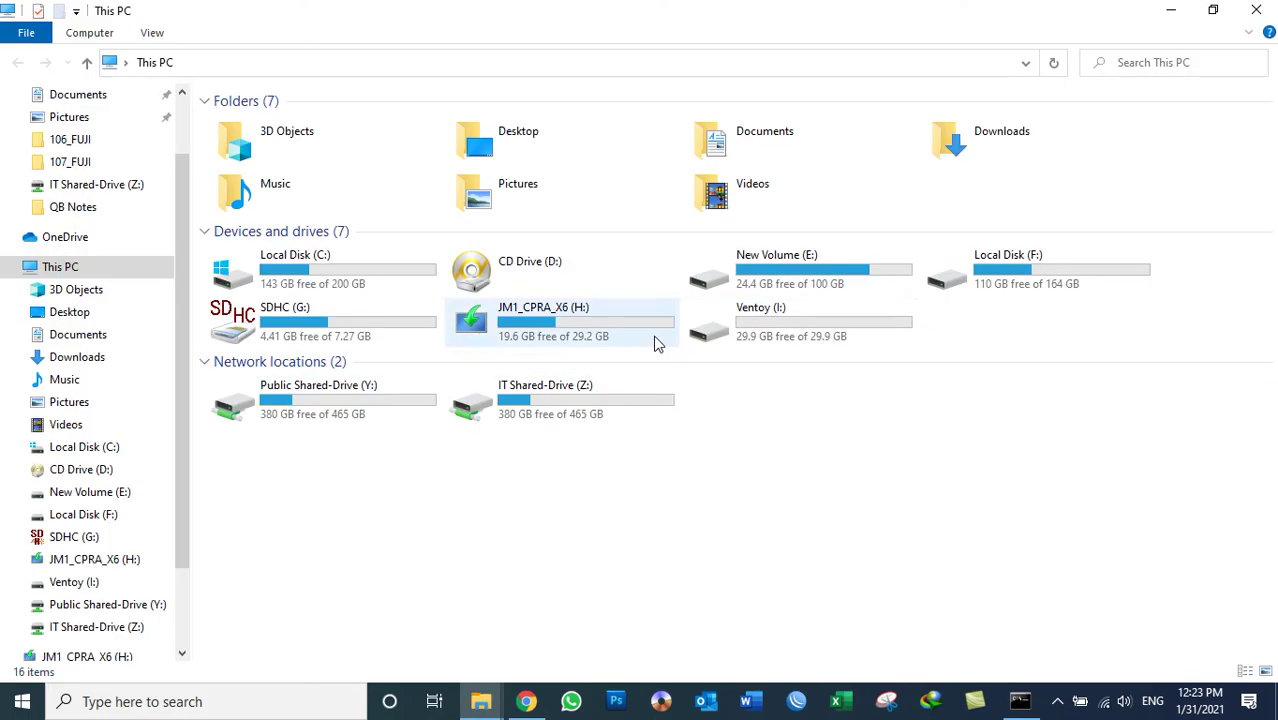
double_click(830, 330)
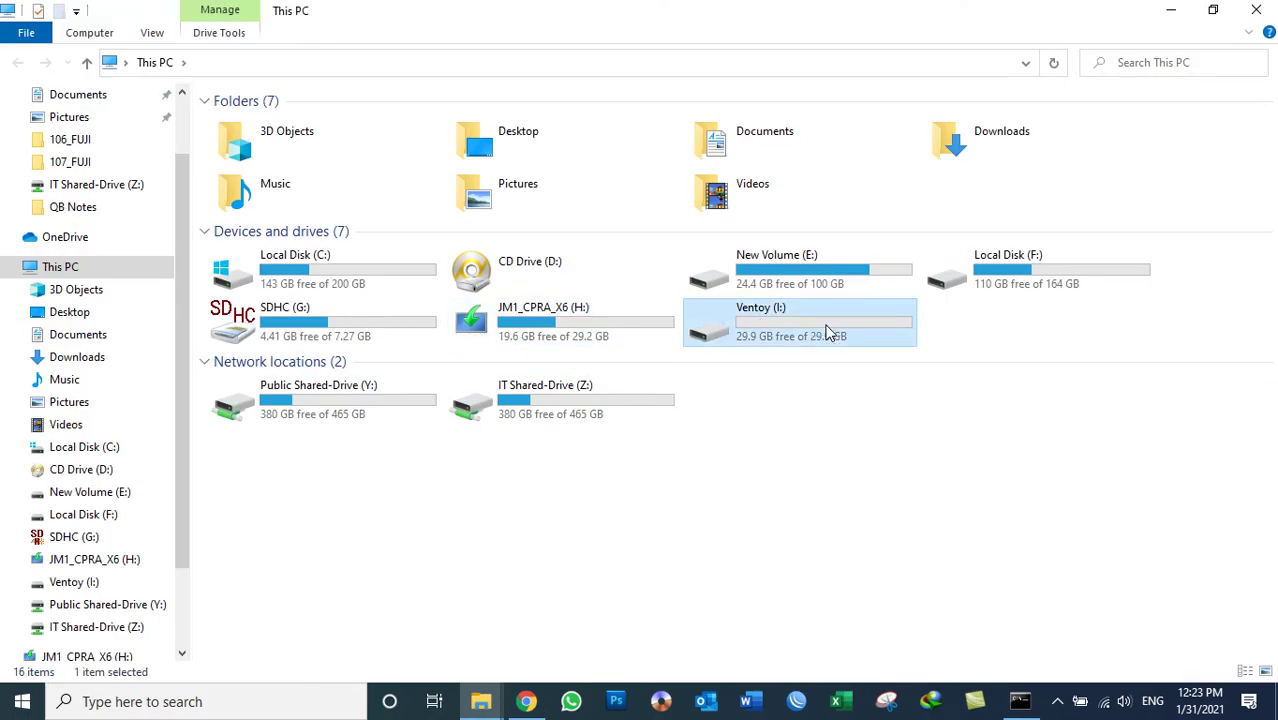
left_click(880, 324)
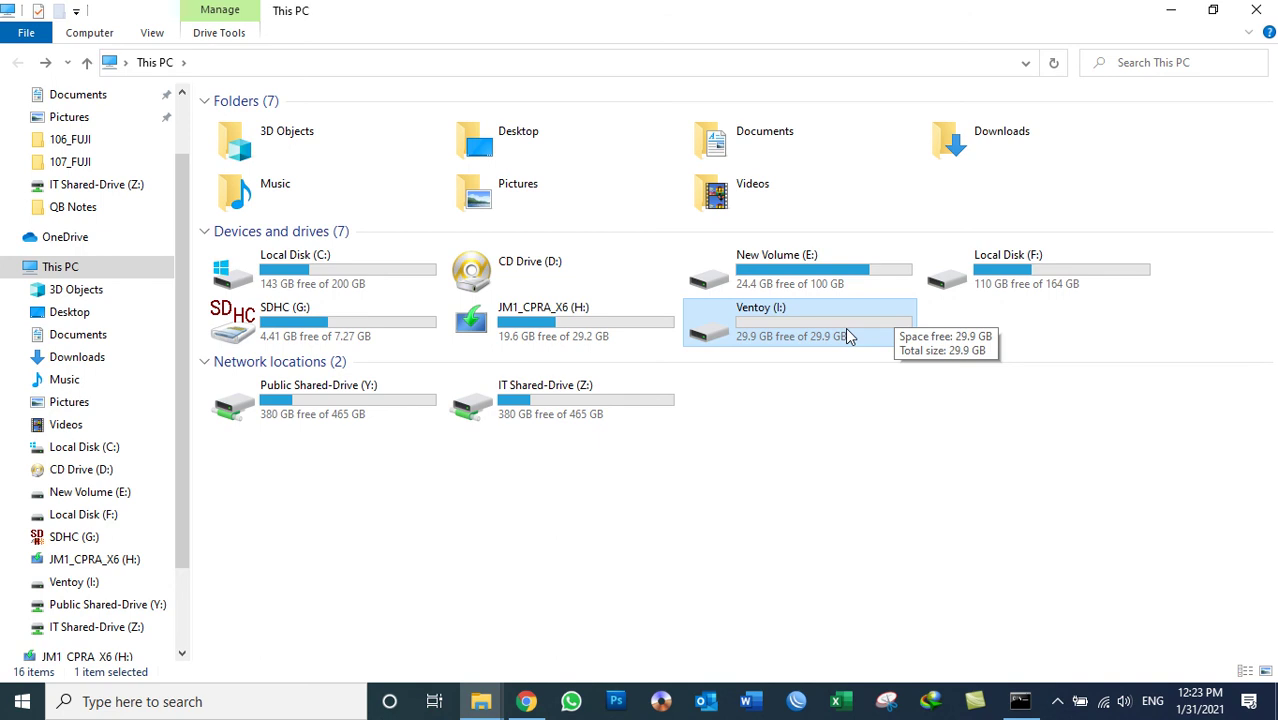
Copy the Win_10Pro_64BIT and en_windows_7_AIO_sp1_x64_x86_dvd images from Drive e 11 2020 Data\Windows Images on New Volume (E:)
double_click(827, 281)
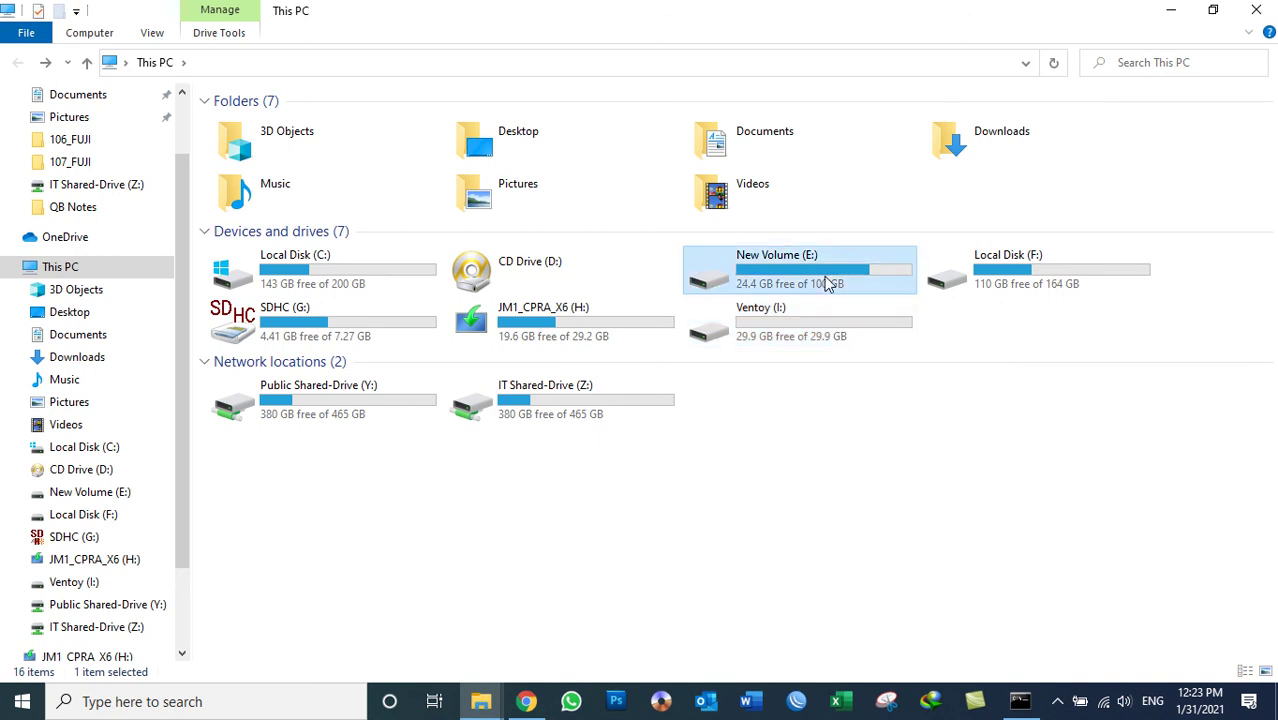
double_click(268, 164)
left_click(266, 205)
double_click(266, 205)
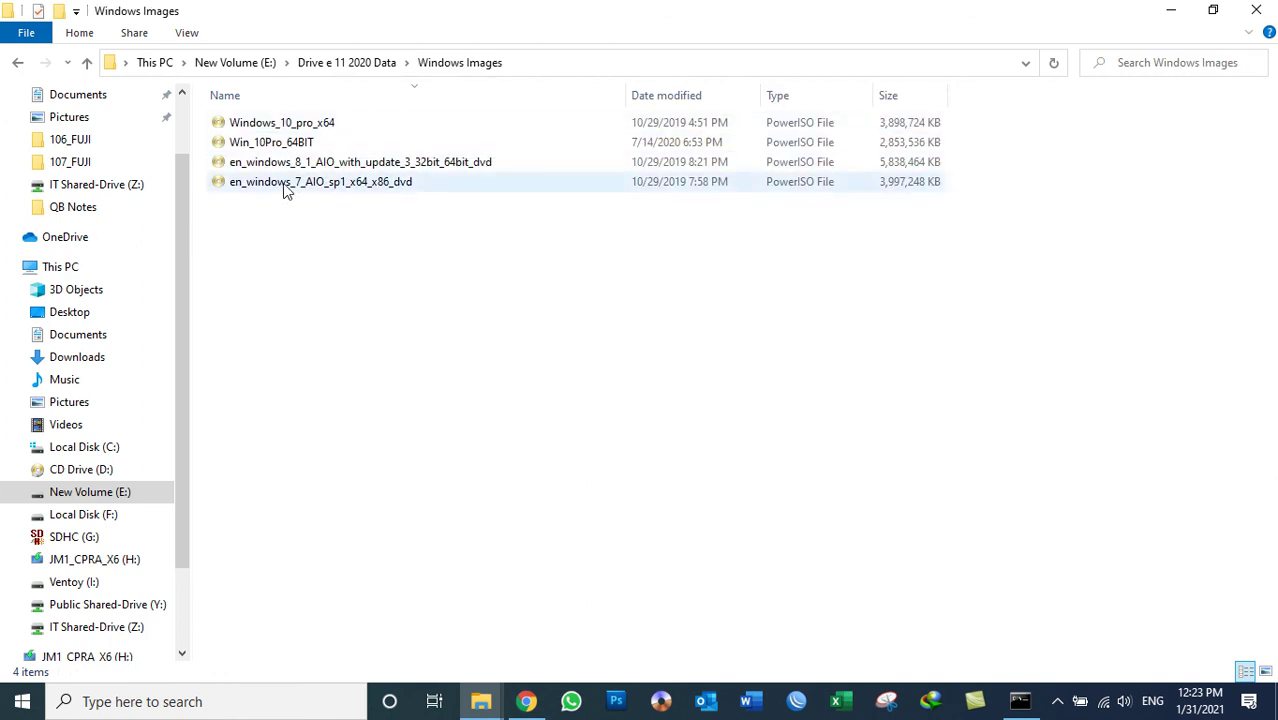
left_click(285, 186)
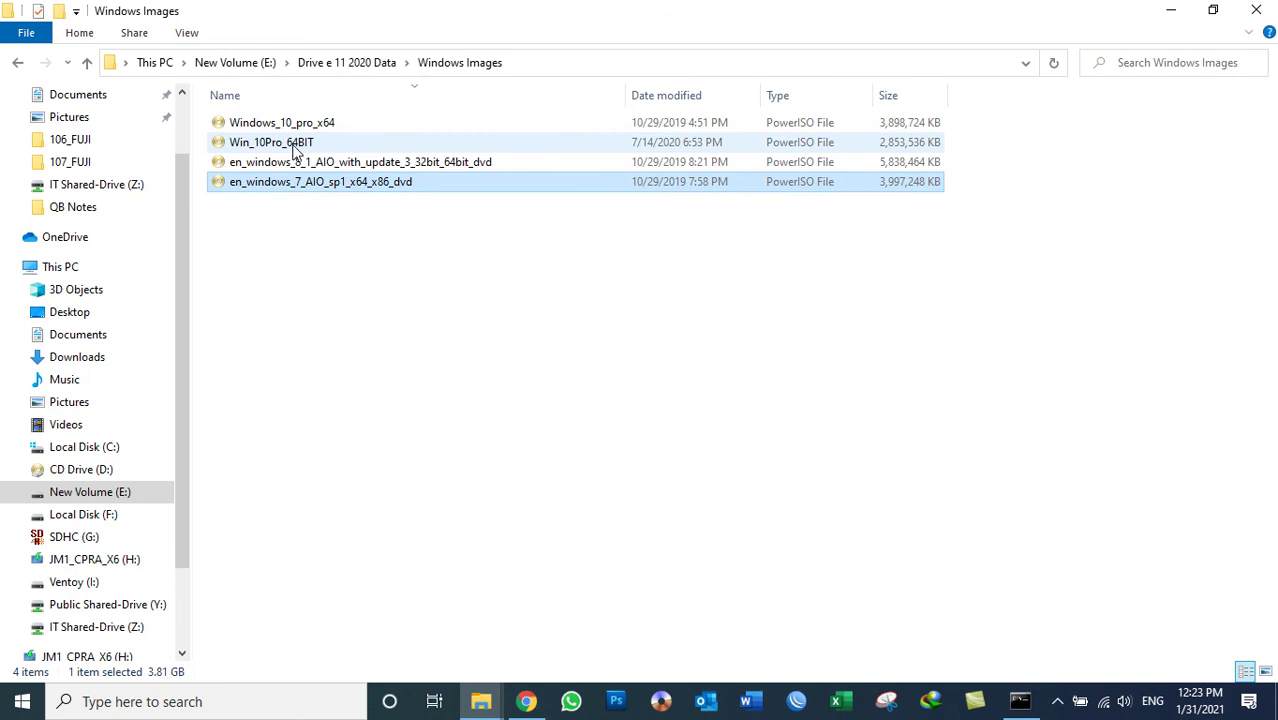
left_click(296, 150, "ctrl")
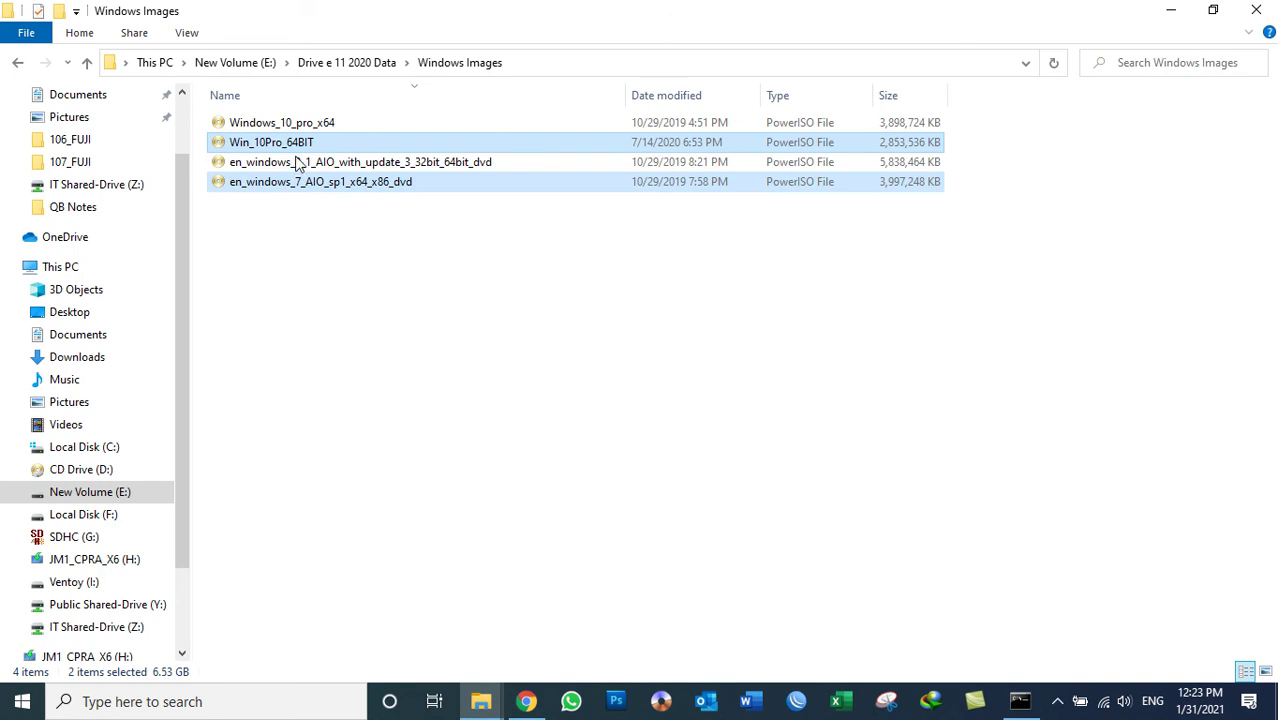
right_click(281, 146)
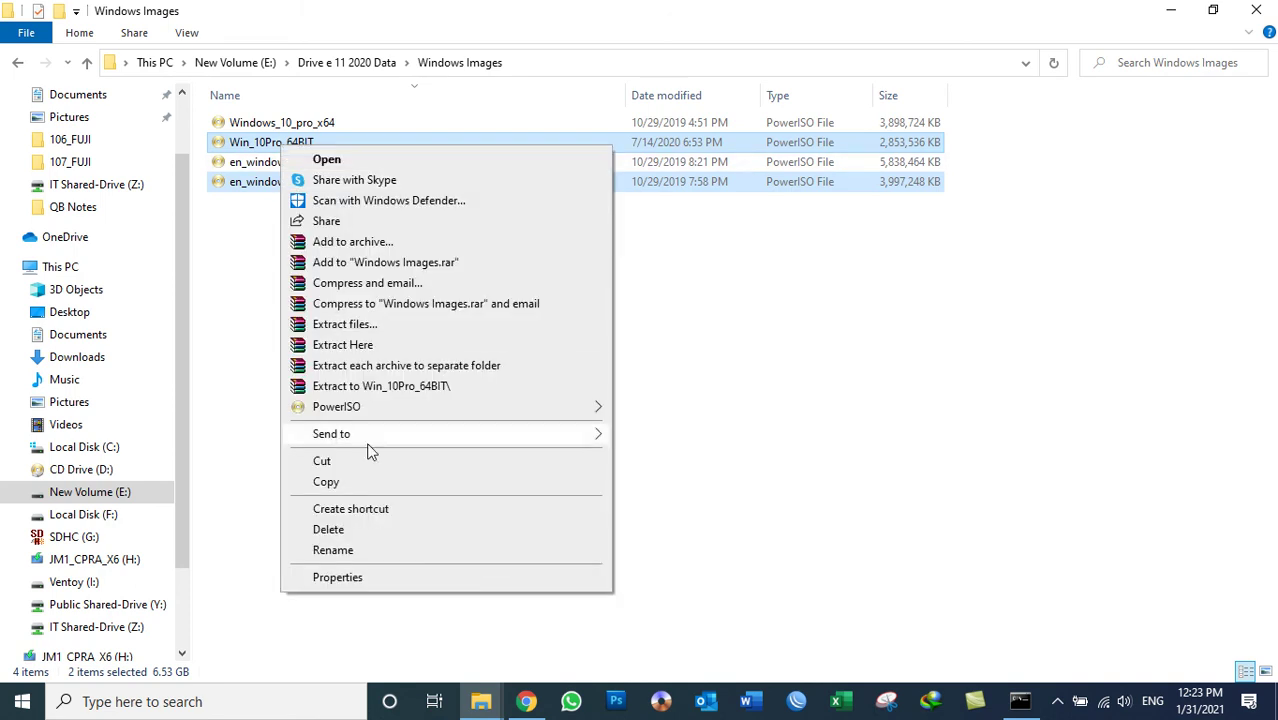
left_click(369, 482)
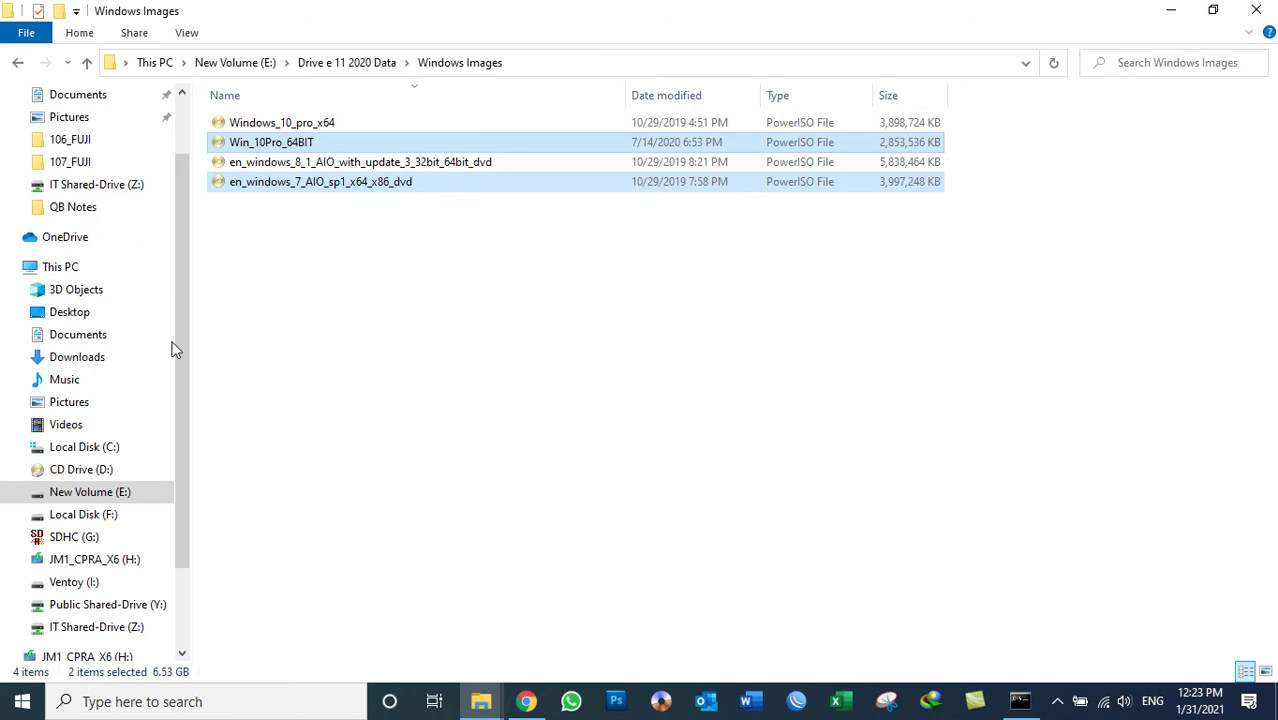
Paste the two copied Windows images into the Ventoy (I:) drive and refresh the folder view
left_click(79, 268)
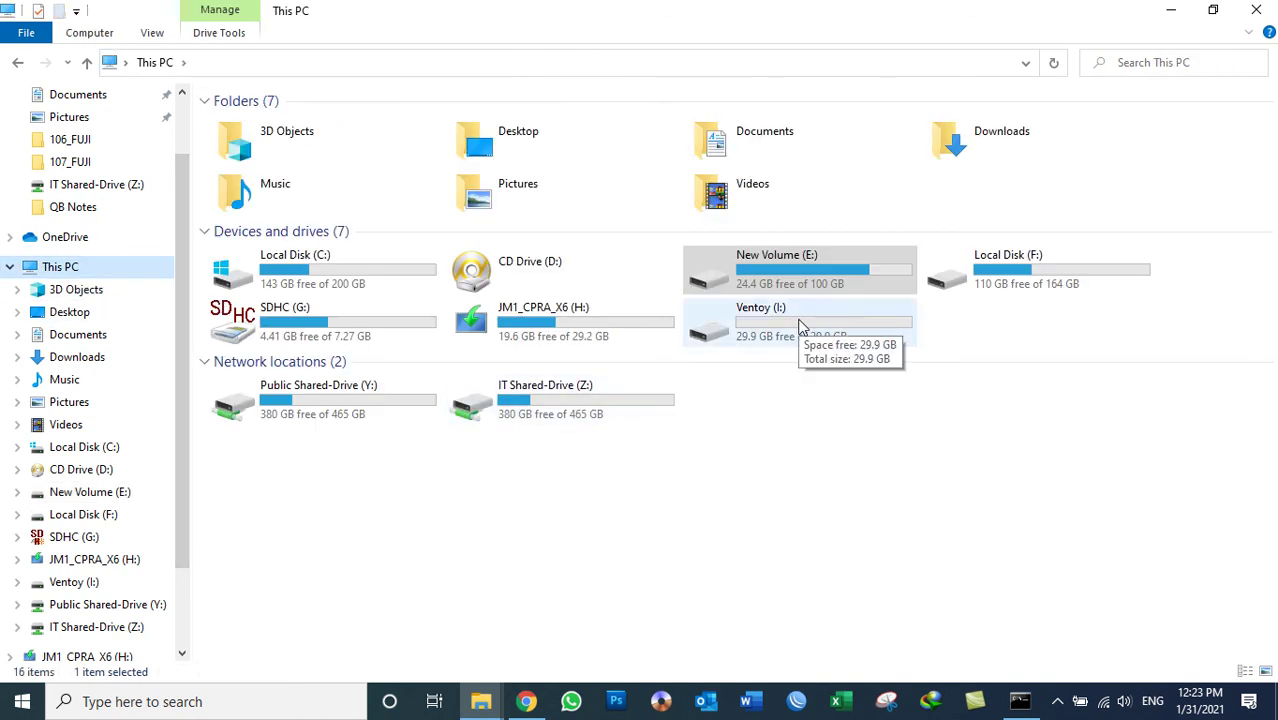
double_click(800, 327)
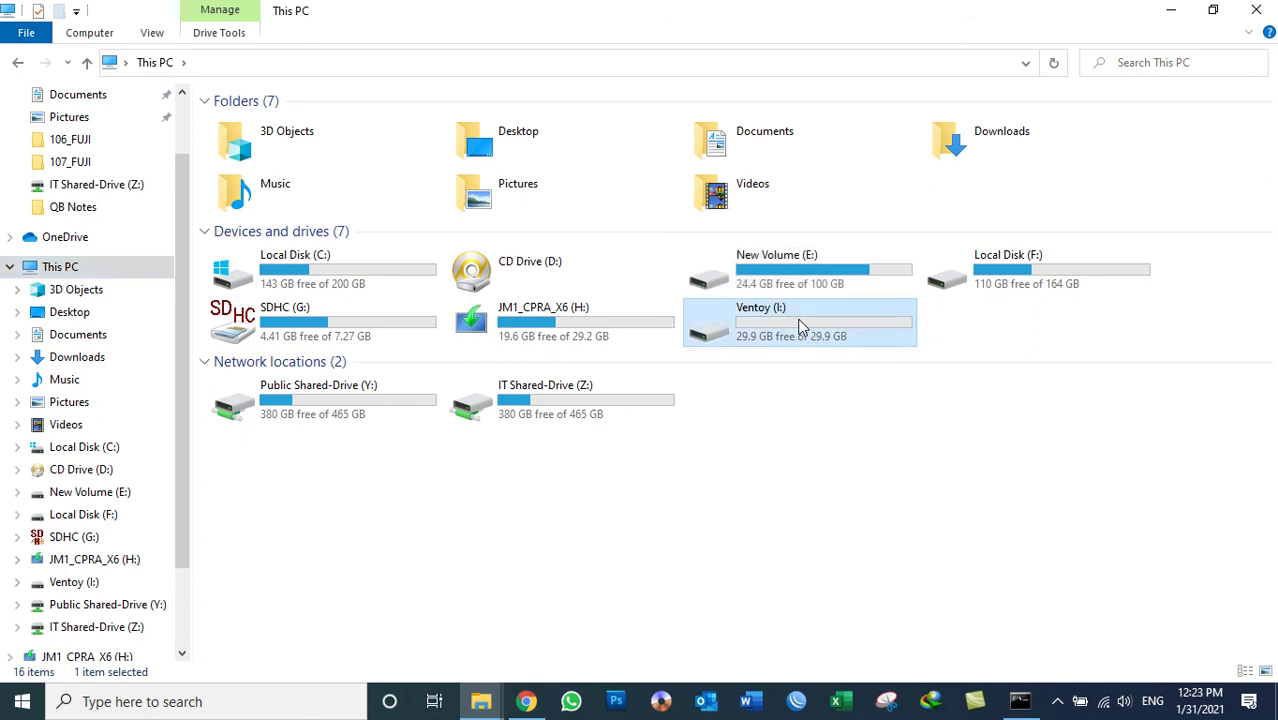
right_click(433, 257)
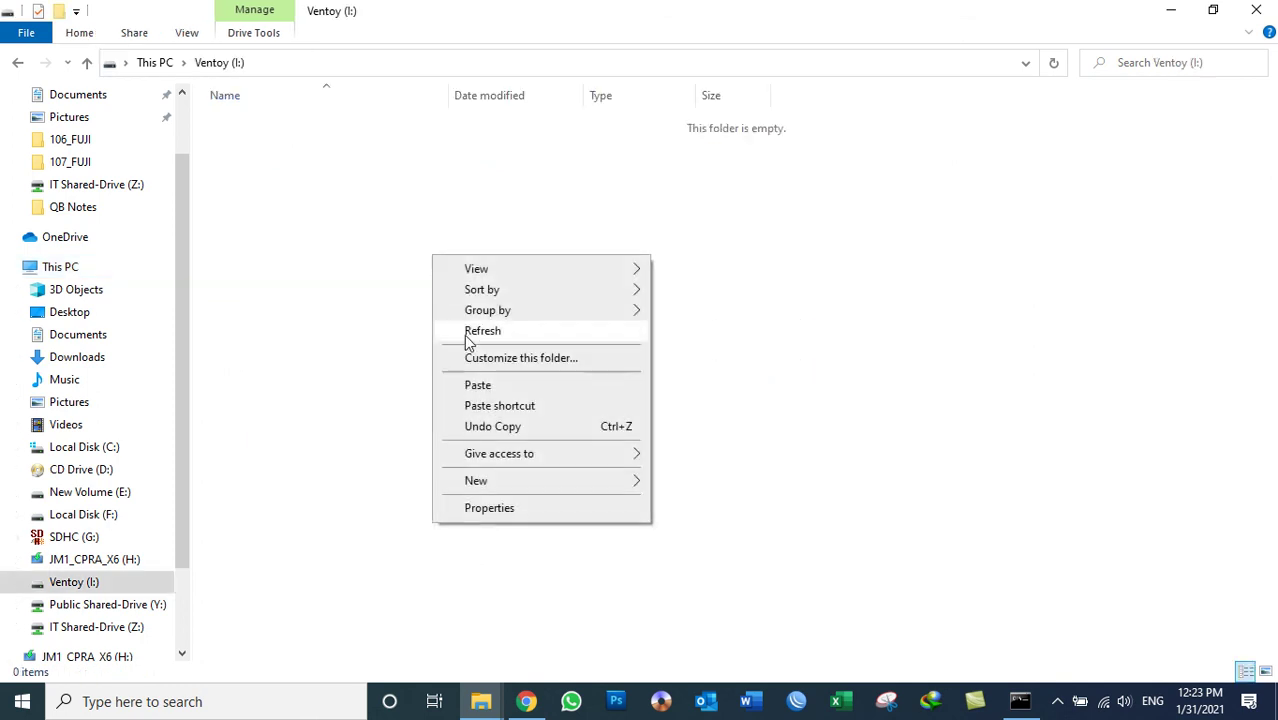
left_click(487, 383)
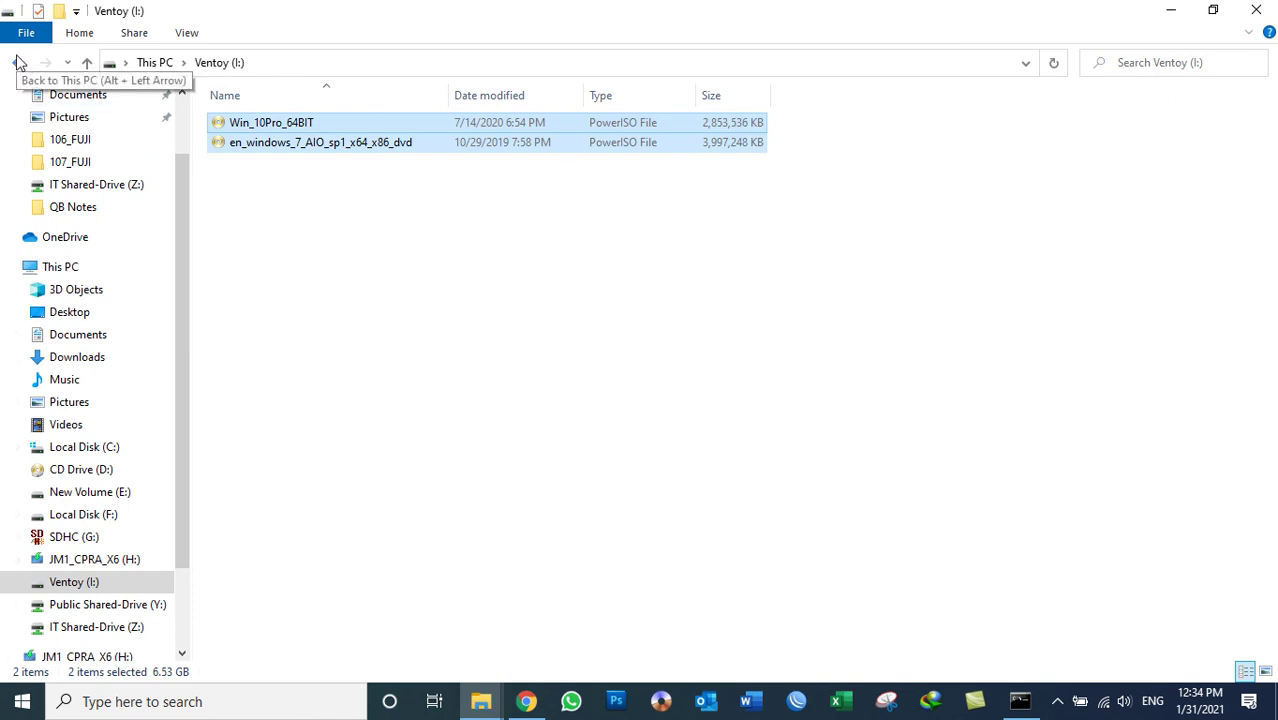
right_click(341, 226)
left_click(392, 299)
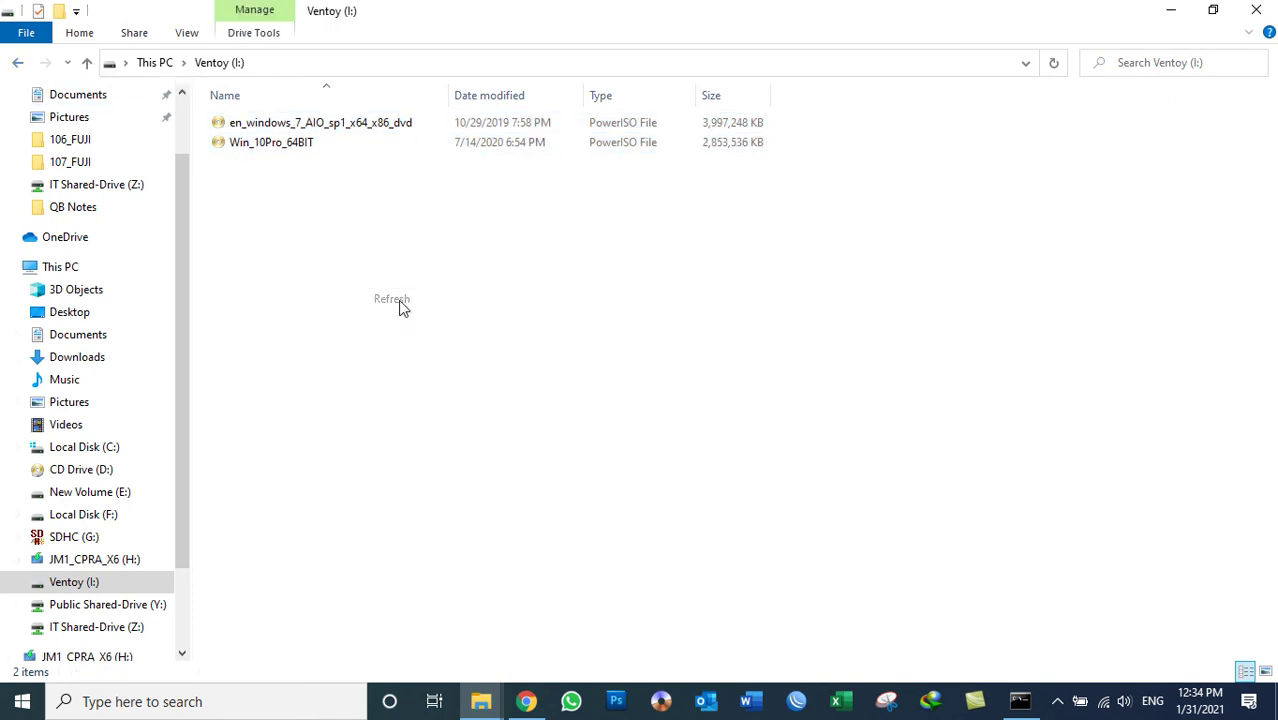
Check the Ventoy (I:) drive's used space in This PC, review its contents again, and close the window
left_click(19, 63)
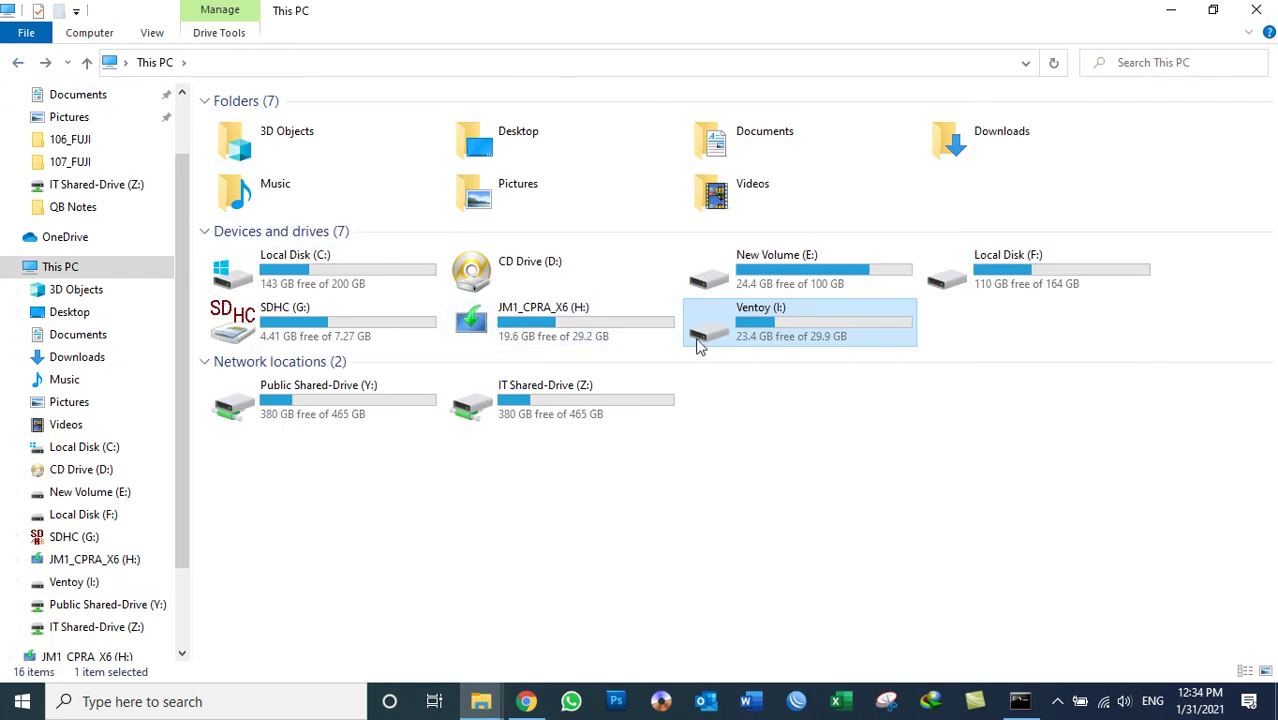
double_click(740, 323)
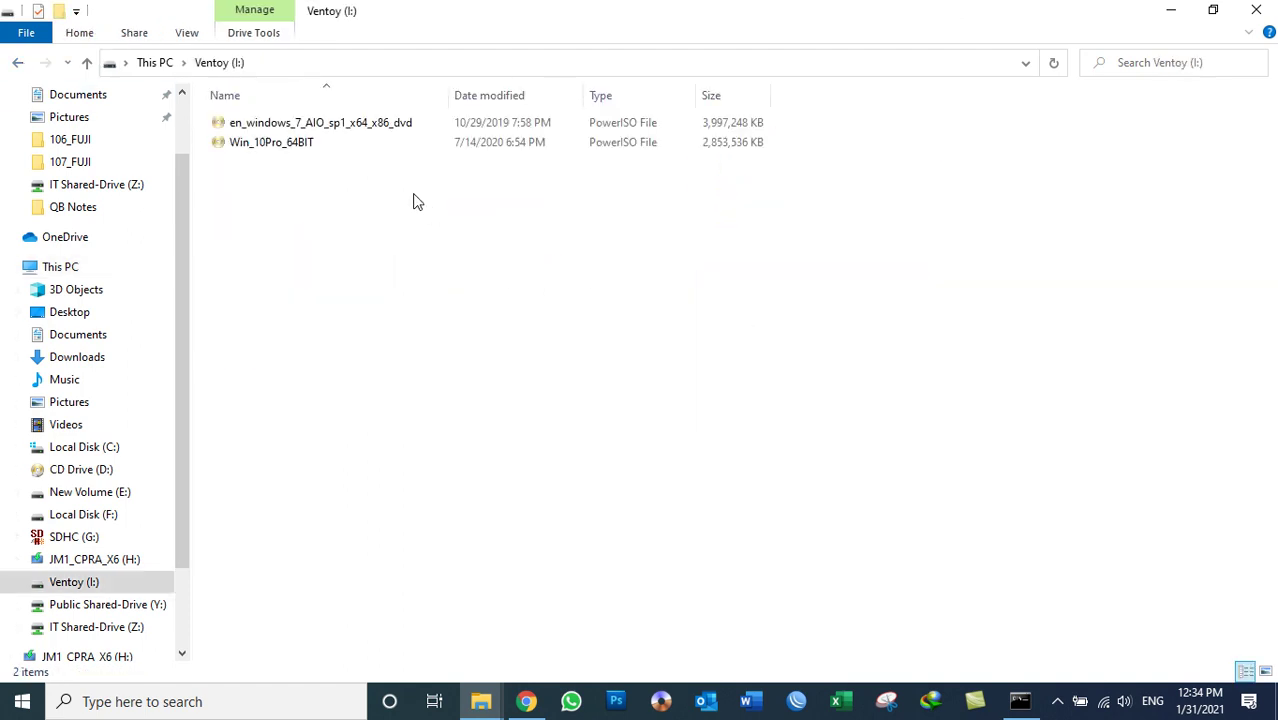
right_click(414, 198)
left_click(464, 270)
left_click(1256, 10)
right_click(587, 143)
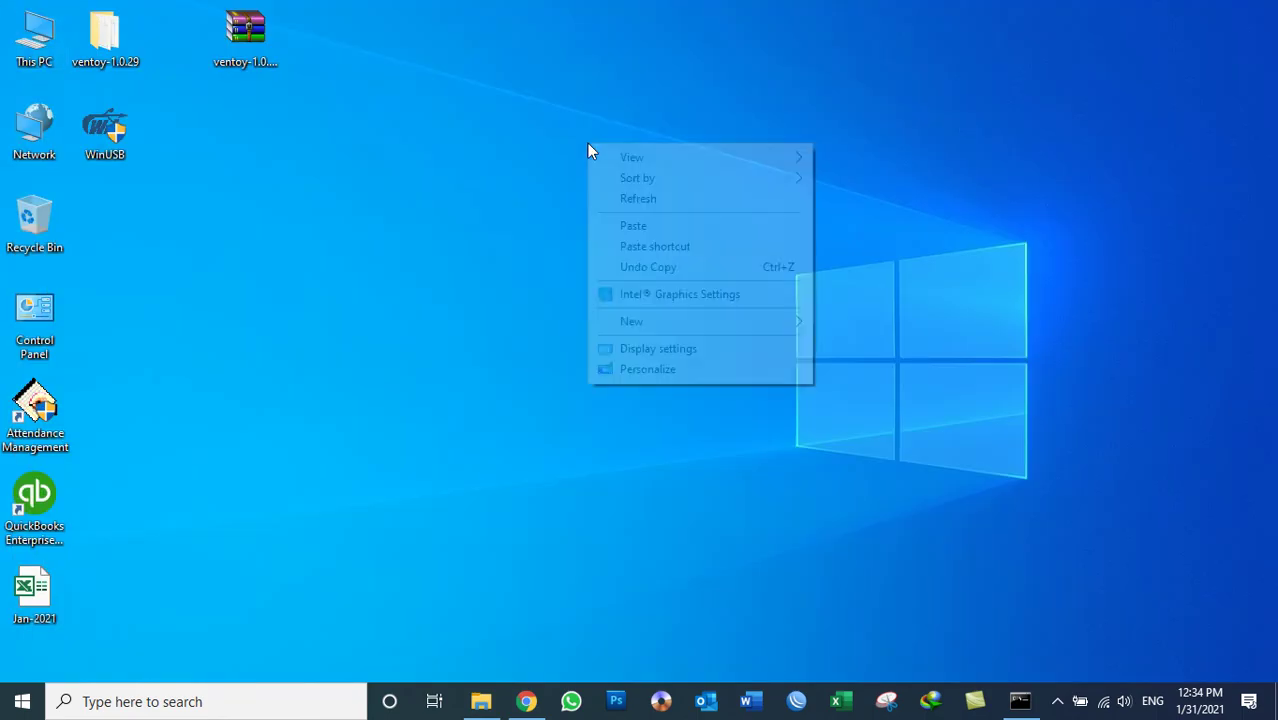
left_click(640, 203)
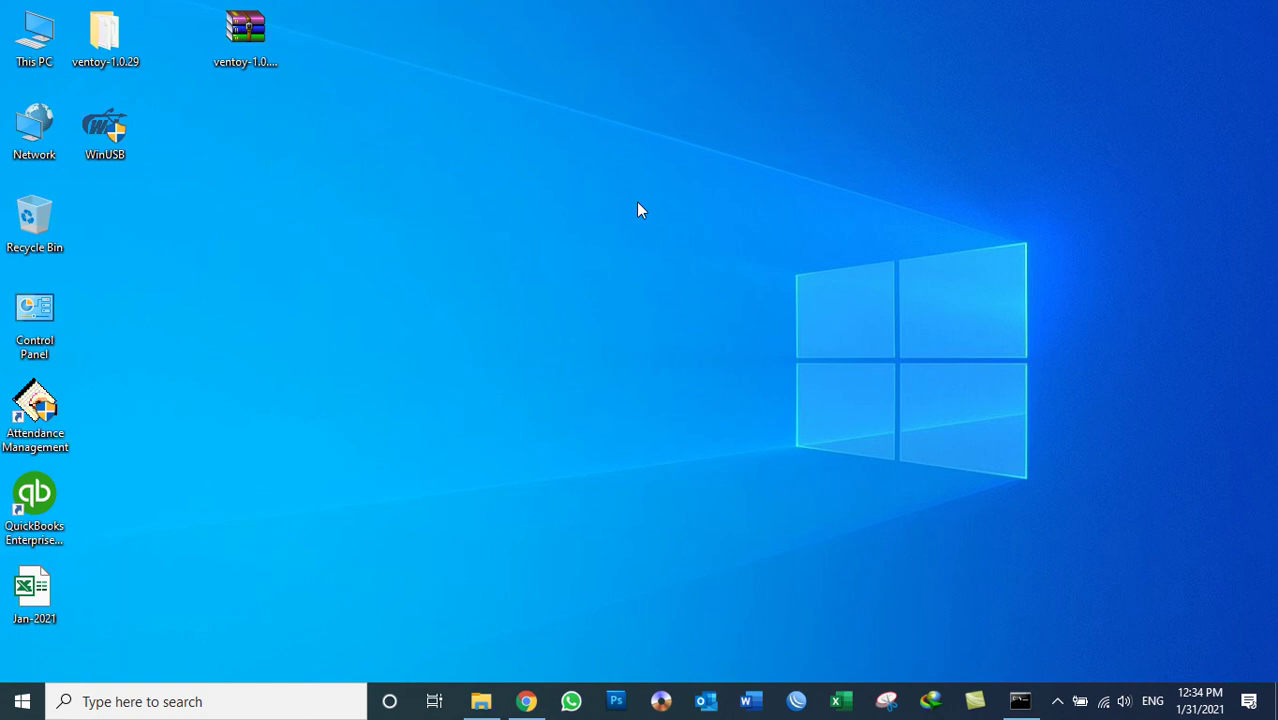
right_click(643, 134)
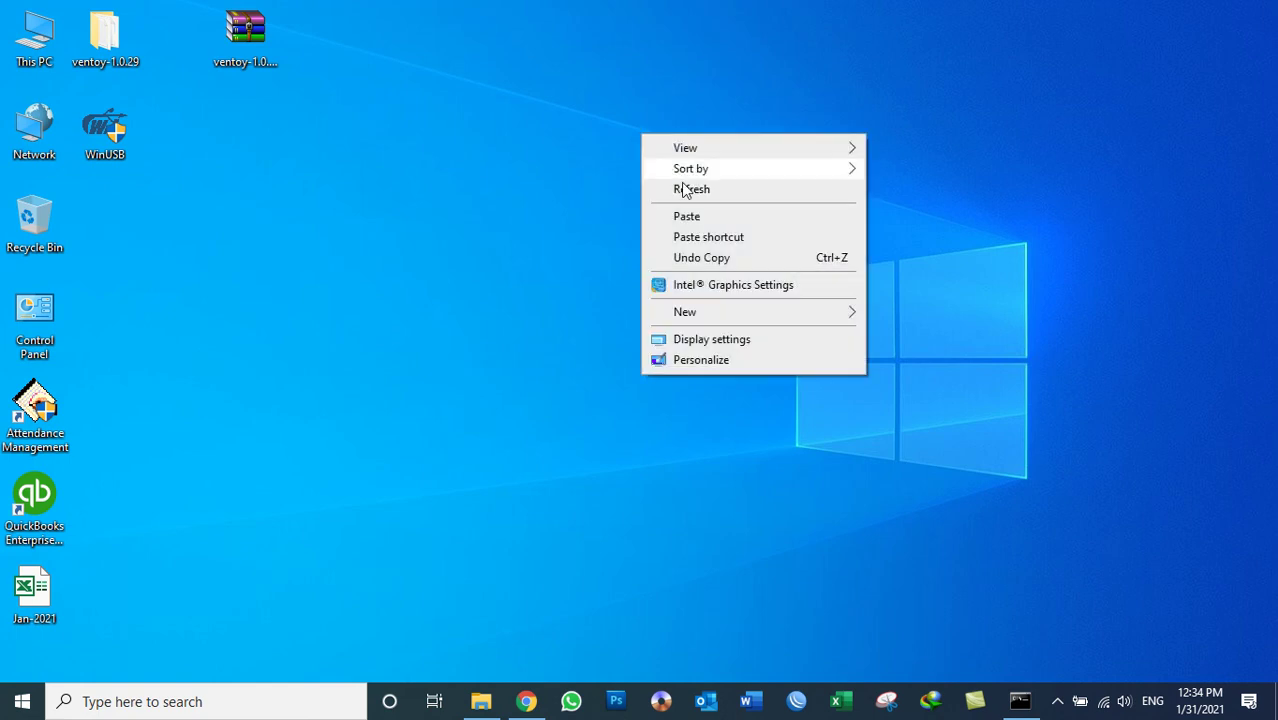
left_click(689, 192)
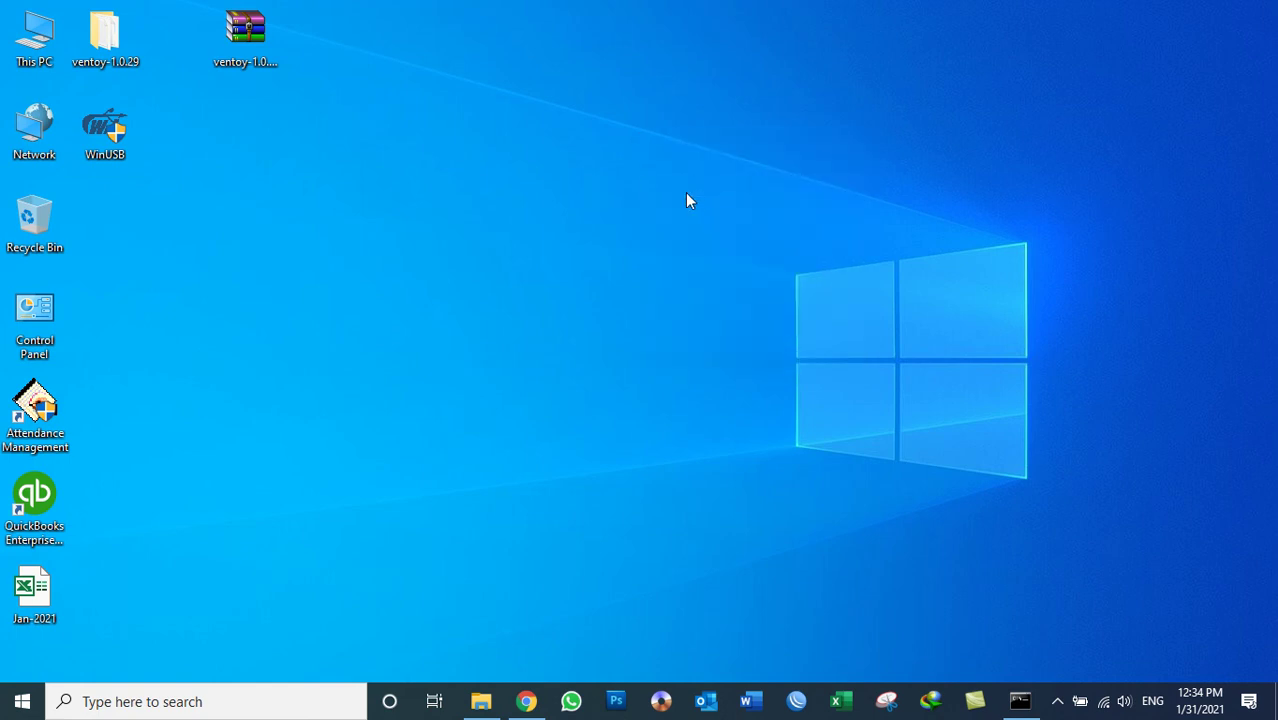
Reopen the Ventoy (I:) drive to verify the Windows images on it, close it, and refresh the desktop
double_click(34, 35)
double_click(748, 323)
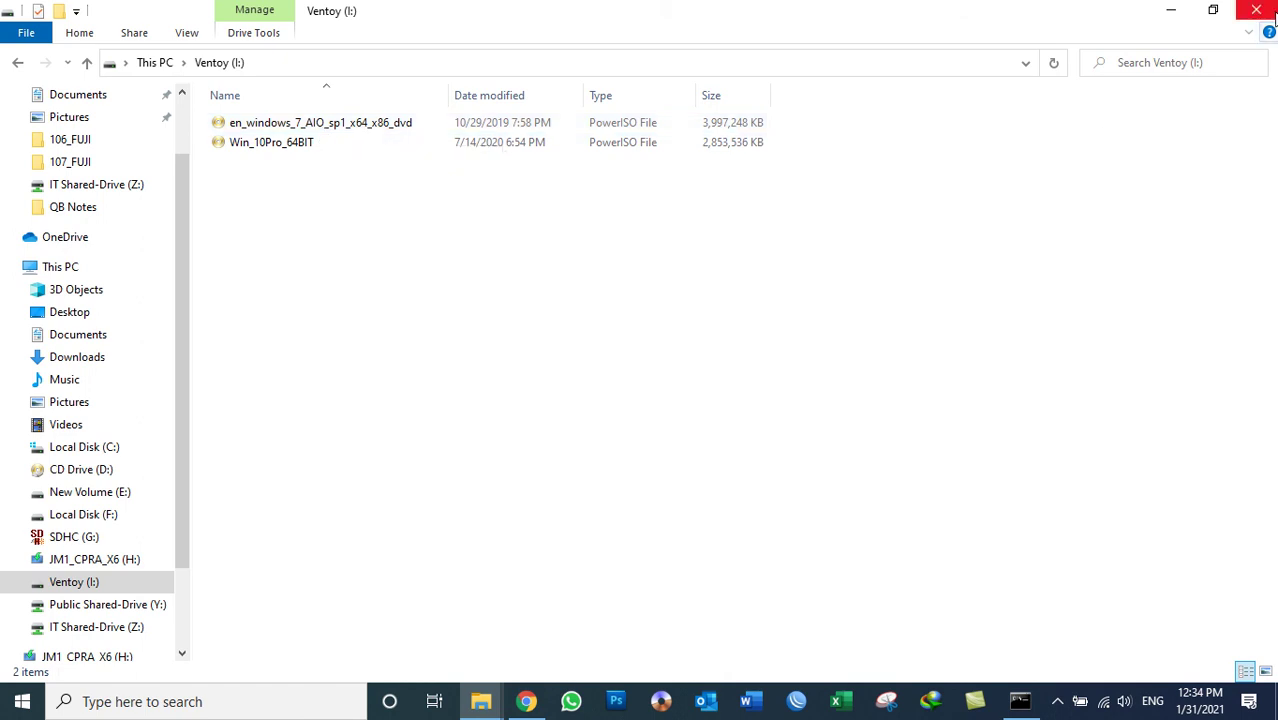
left_click(1256, 11)
right_click(750, 152)
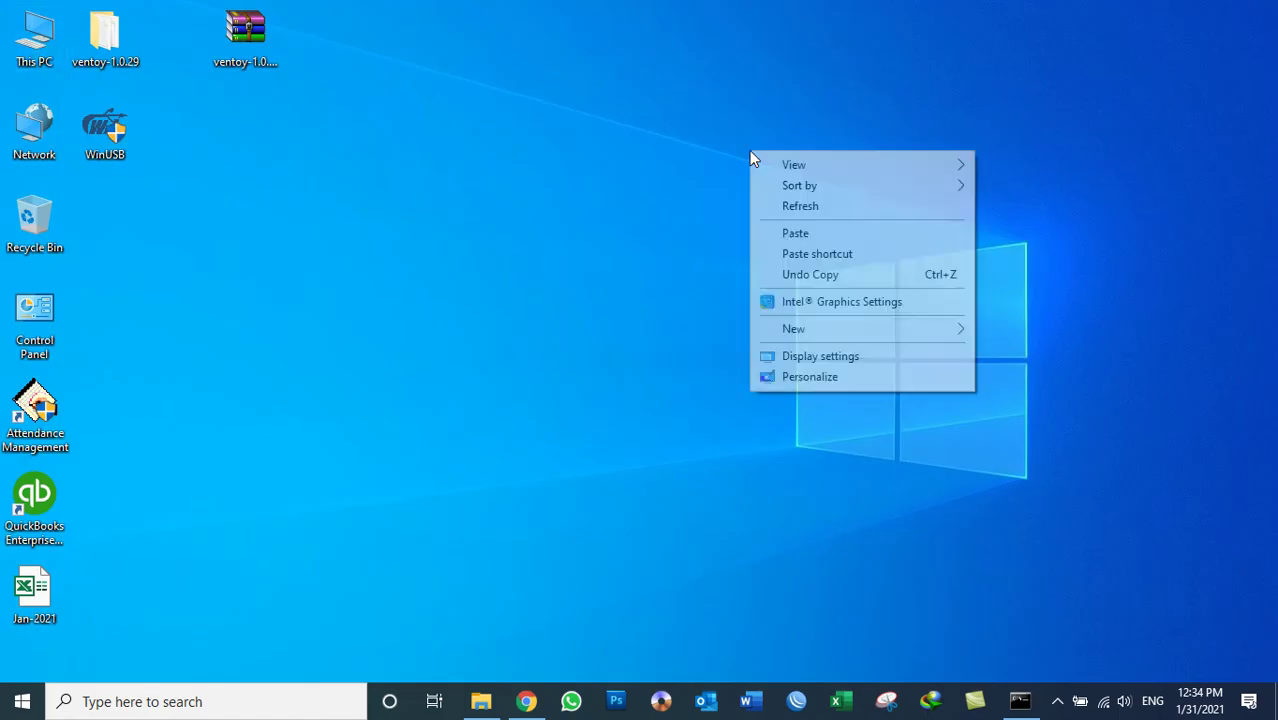
left_click(789, 207)
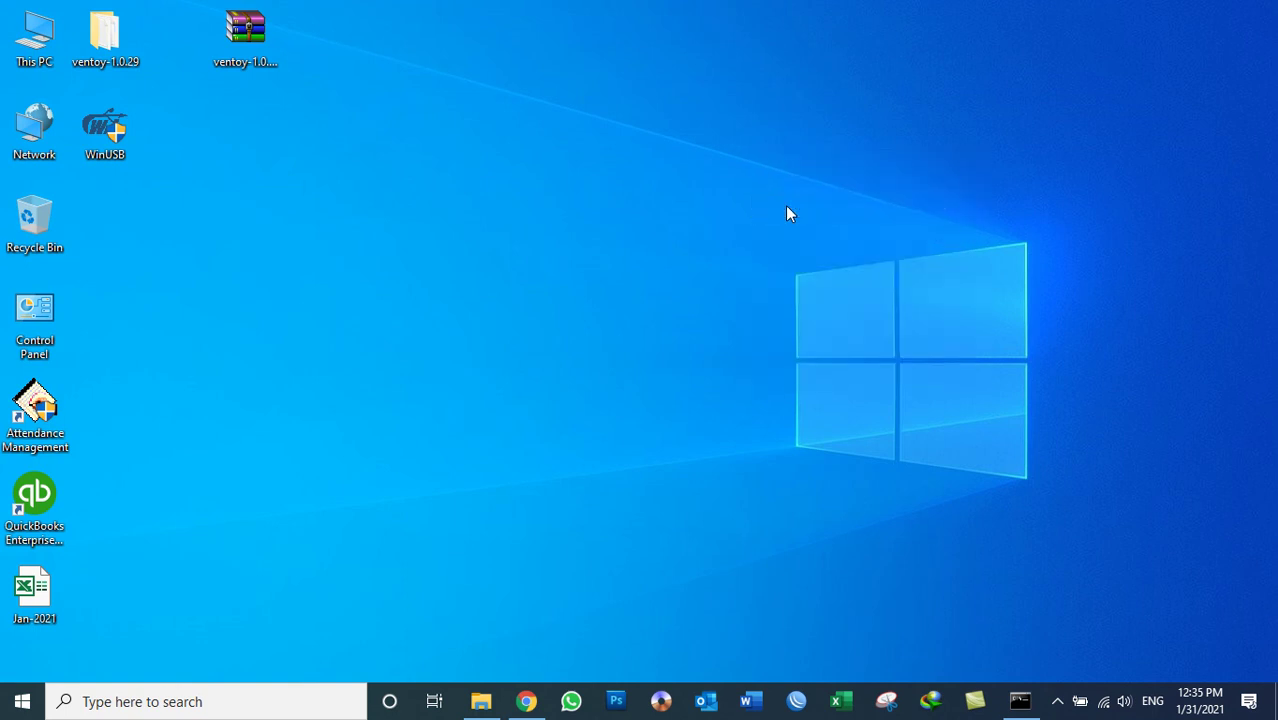